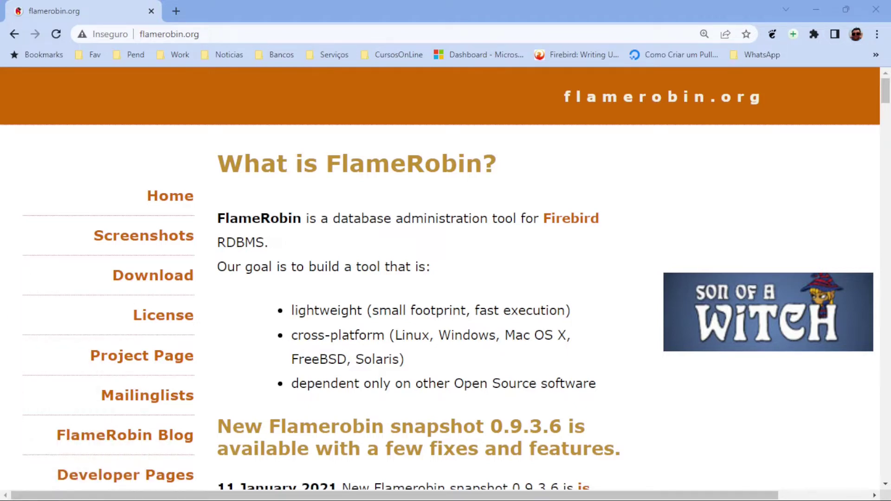
Dismiss the startup notice and move the FlameRobin Database Admin window up until it is fully visible
left_click_drag(287, 339, 320, 77)
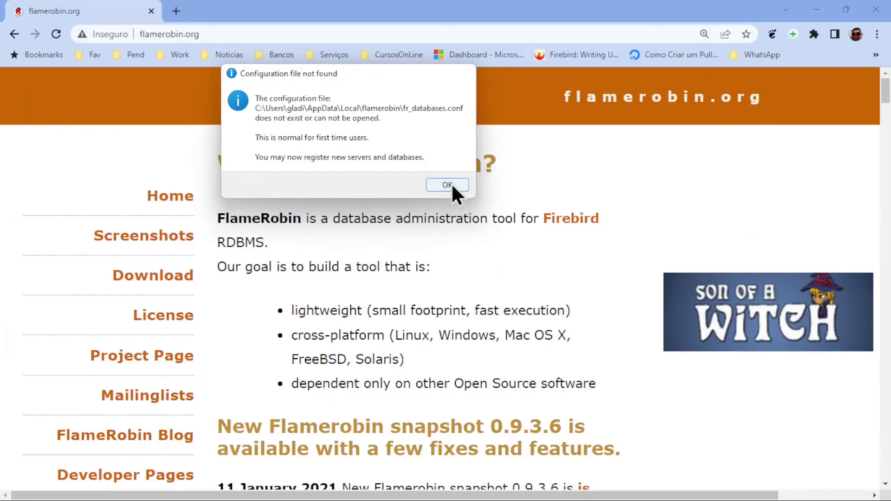
left_click(447, 185)
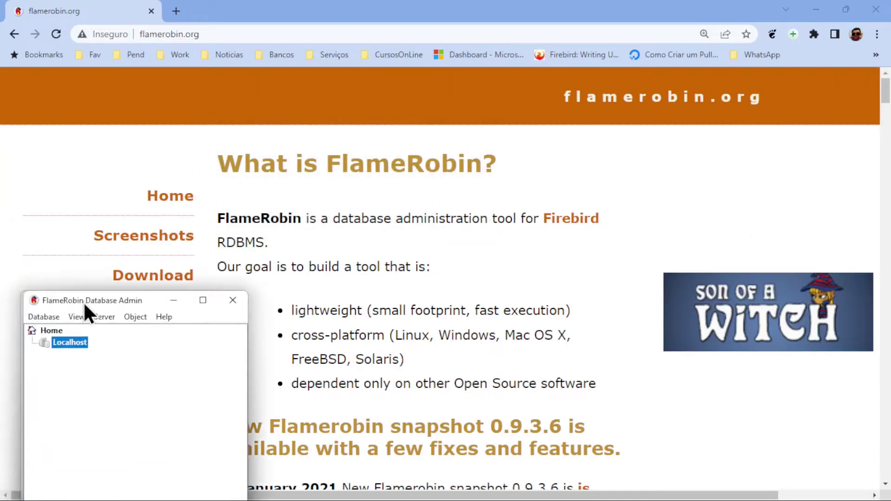
left_click_drag(83, 301, 86, 26)
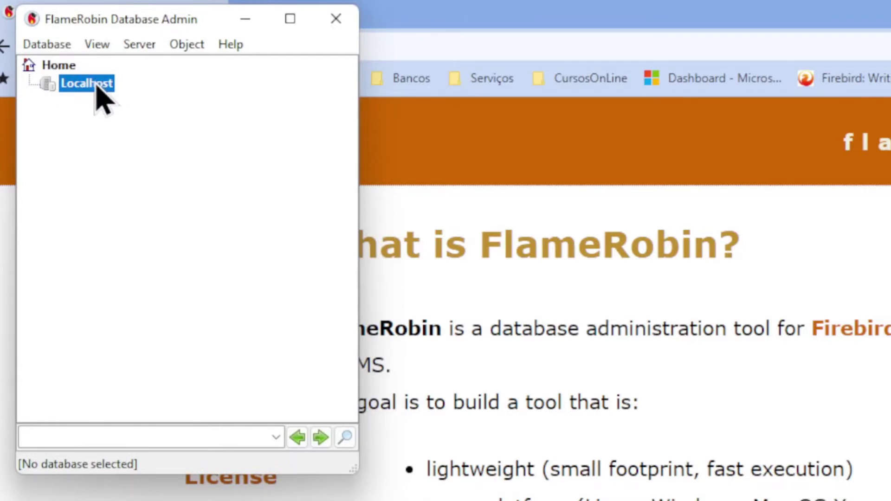
Unregister the Localhost server from the tree and accept the removal
right_click(96, 85)
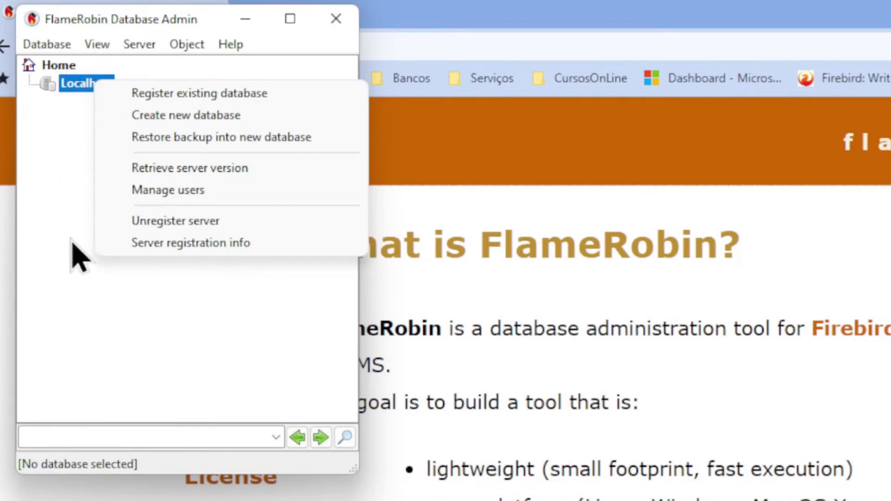
left_click(207, 222)
left_click(252, 301)
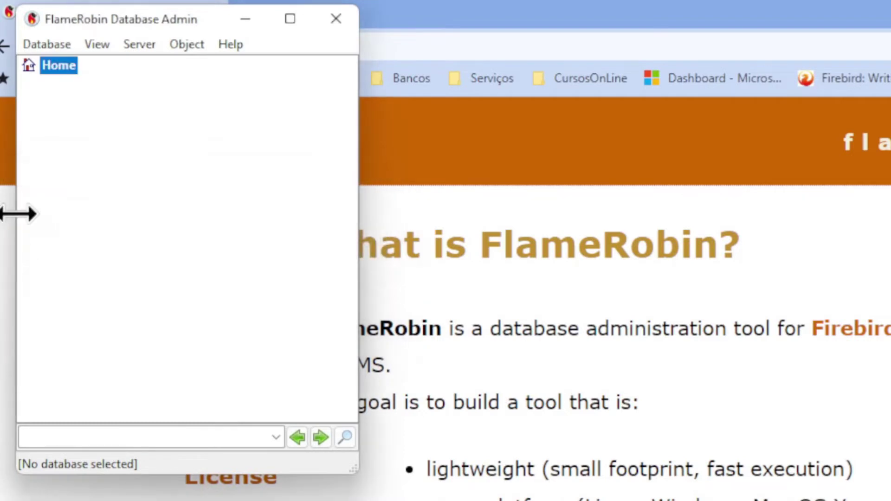
Register a new server under Home with the display name "local", leaving hostname and port number empty
right_click(66, 67)
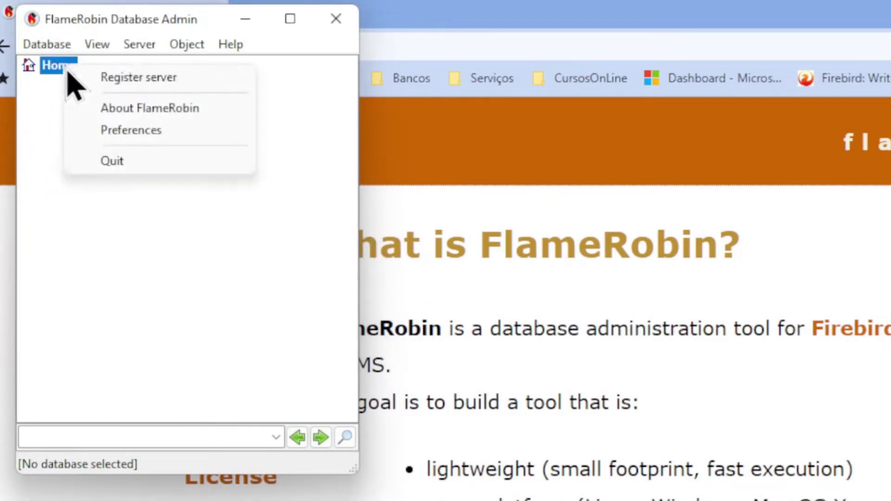
left_click(128, 79)
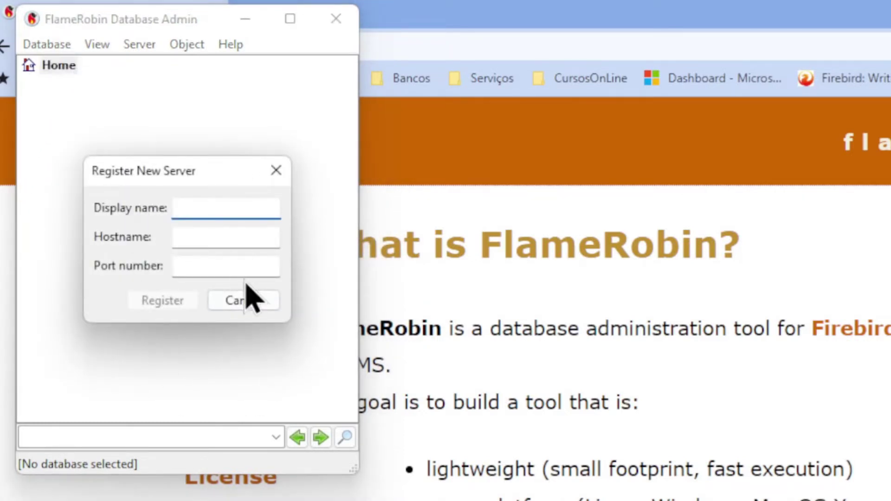
type("local")
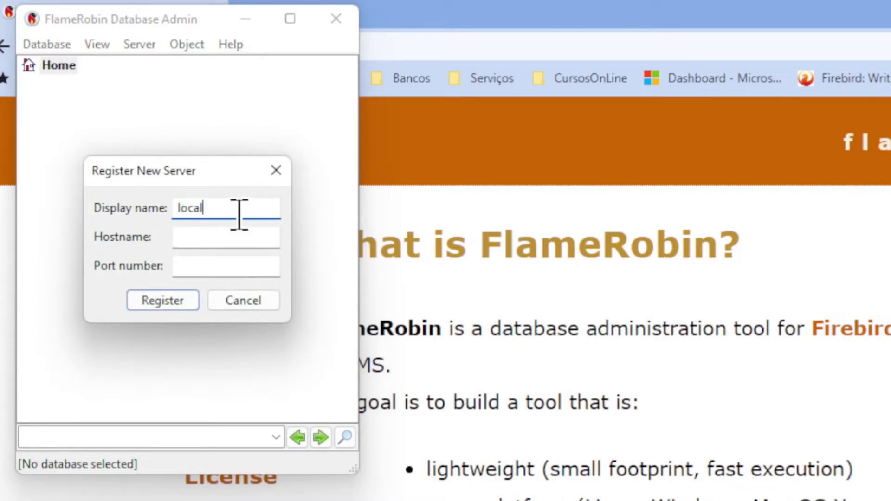
left_click_drag(237, 213, 156, 208)
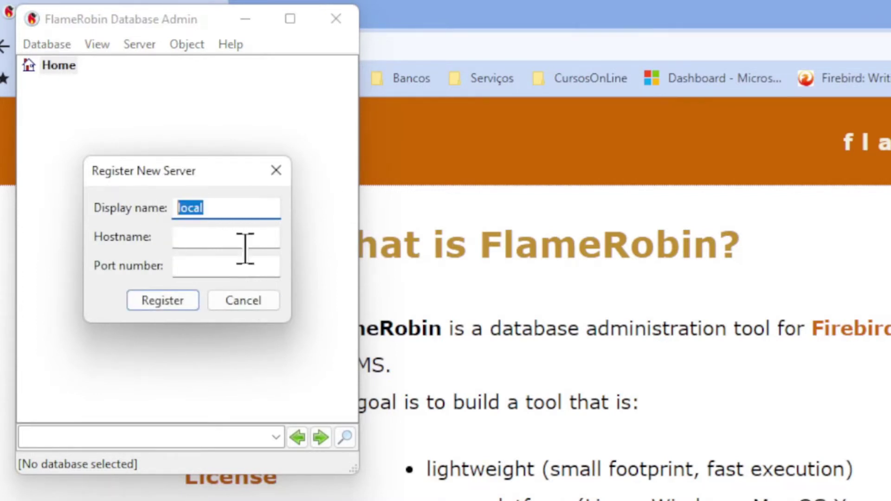
left_click(183, 301)
Begin registering an existing database on the local server, choosing C:\temp\SESMT2.FDB as the database file
right_click(74, 84)
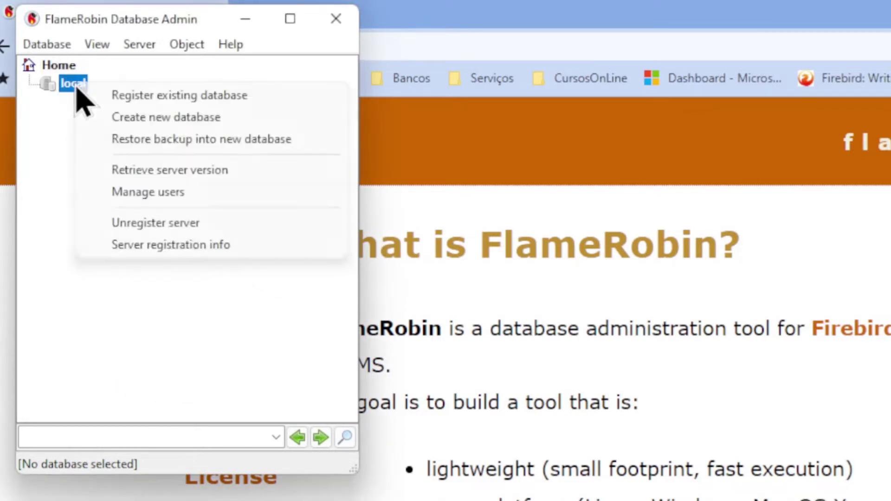
left_click(227, 97)
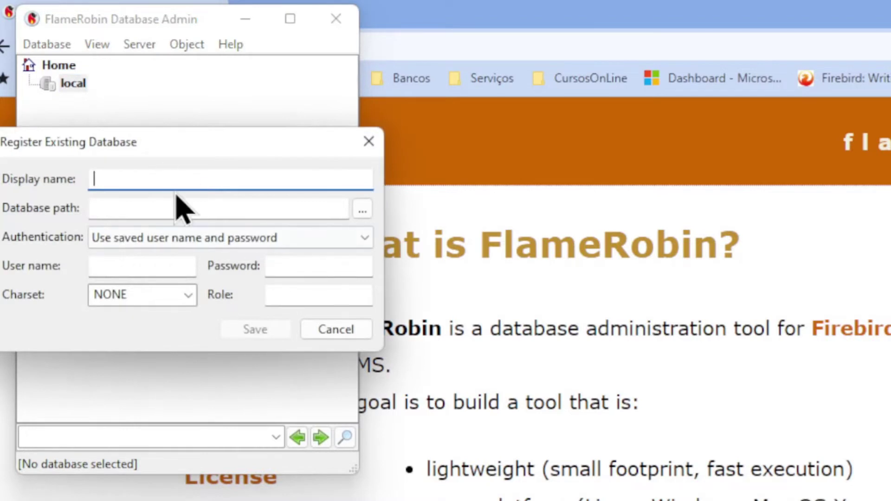
left_click(363, 214)
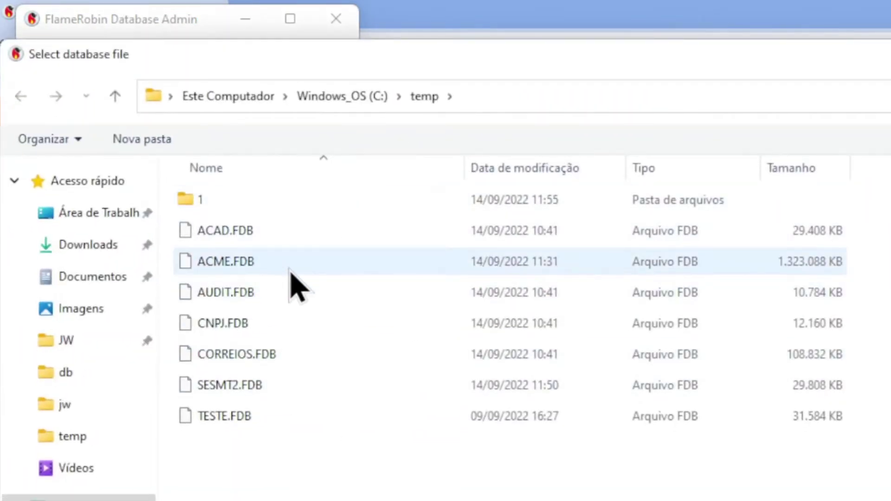
left_click(247, 232)
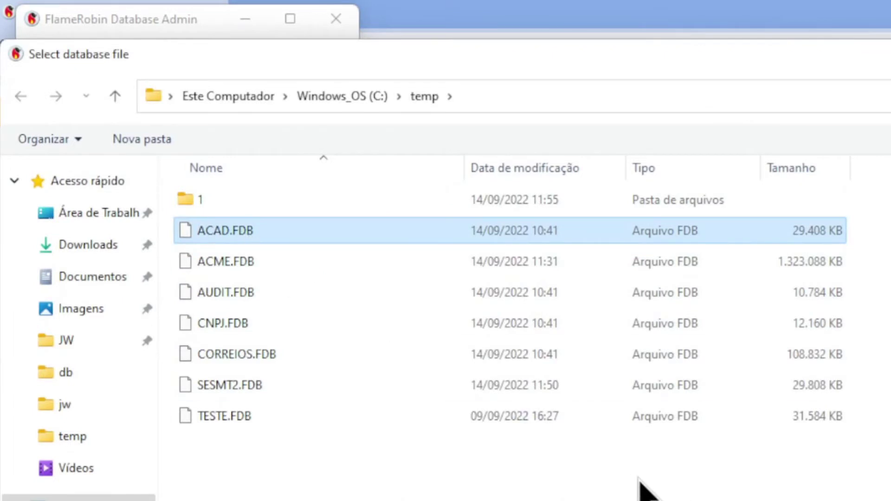
left_click(252, 386)
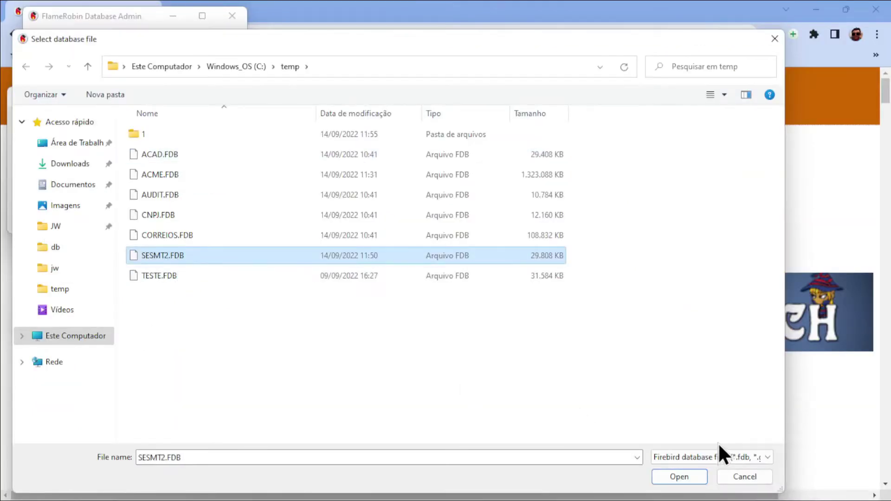
left_click(683, 479)
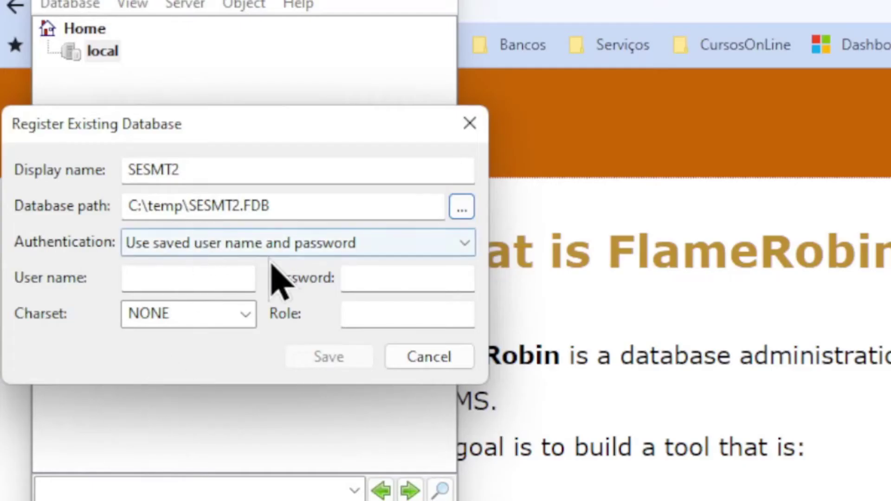
Enter SYSDBA as the user name and fill in the database password, retyping it from scratch
left_click(167, 274)
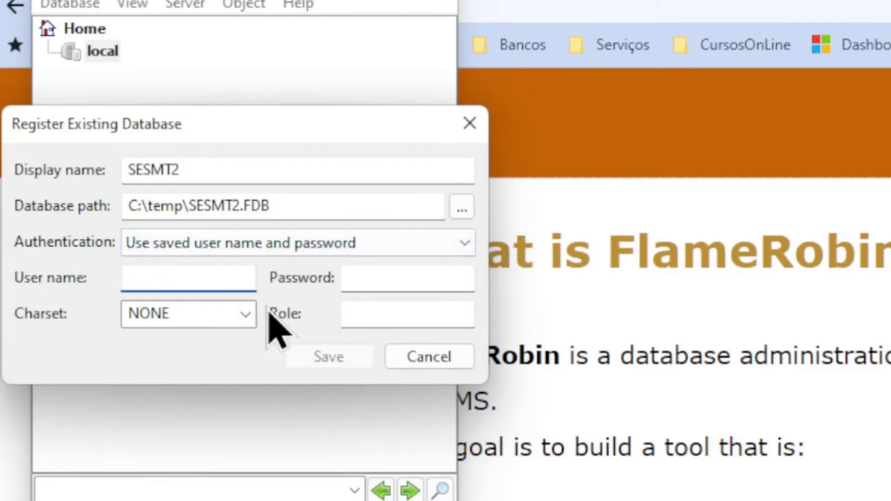
type("SYS")
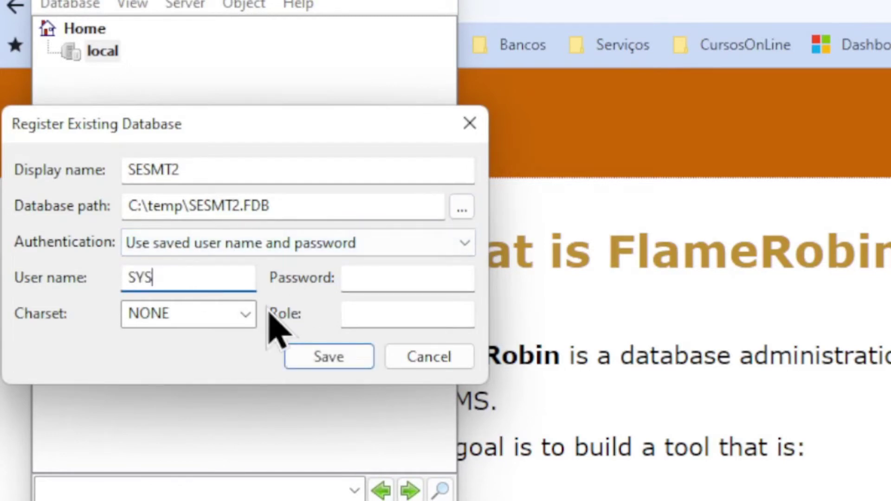
type("DBA")
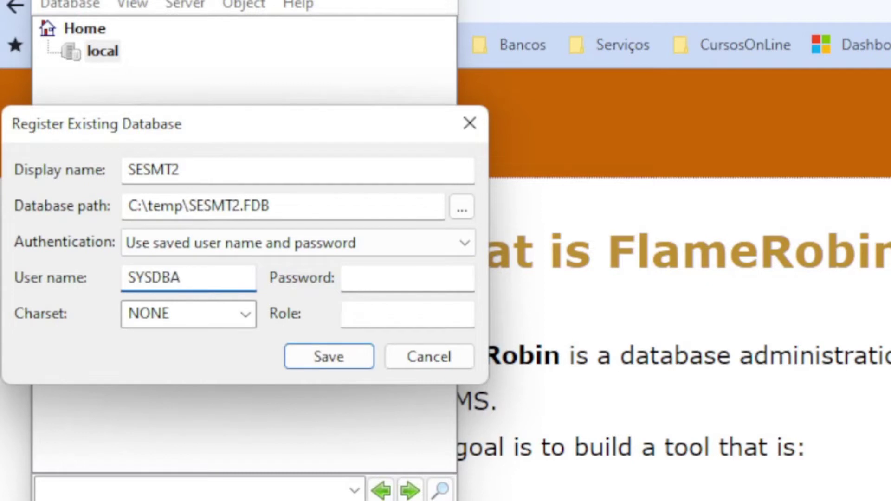
left_click(365, 277)
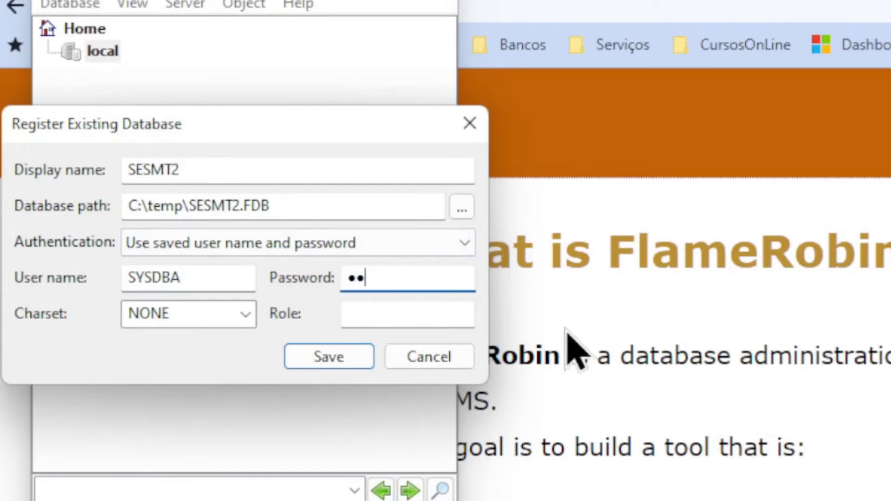
key("ctrl+a")
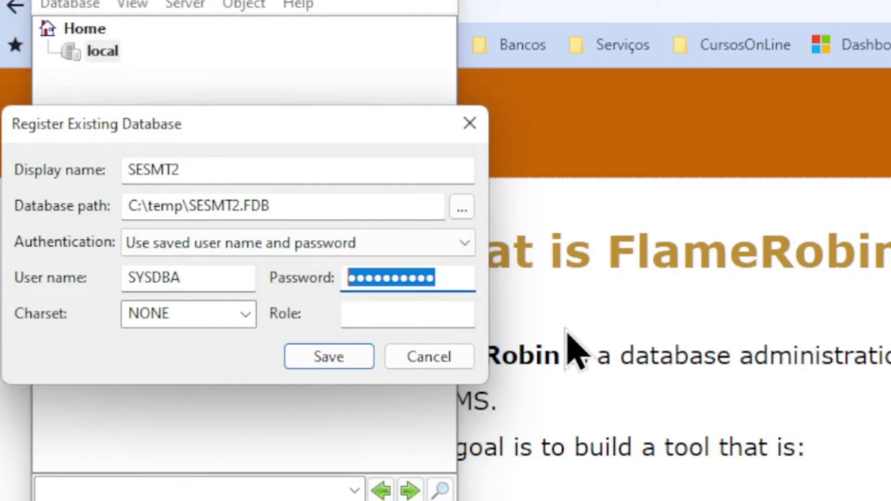
type("ma")
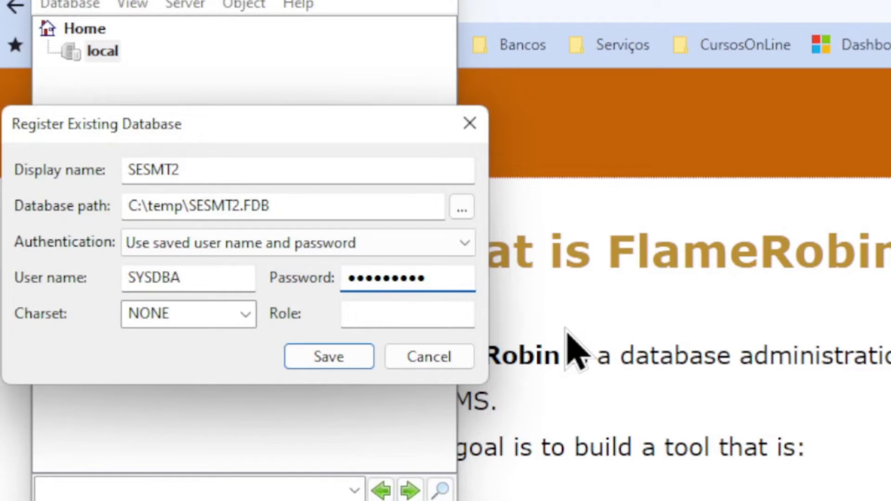
Set the database's charset to ISO8859_1 and save the registration
left_click(246, 314)
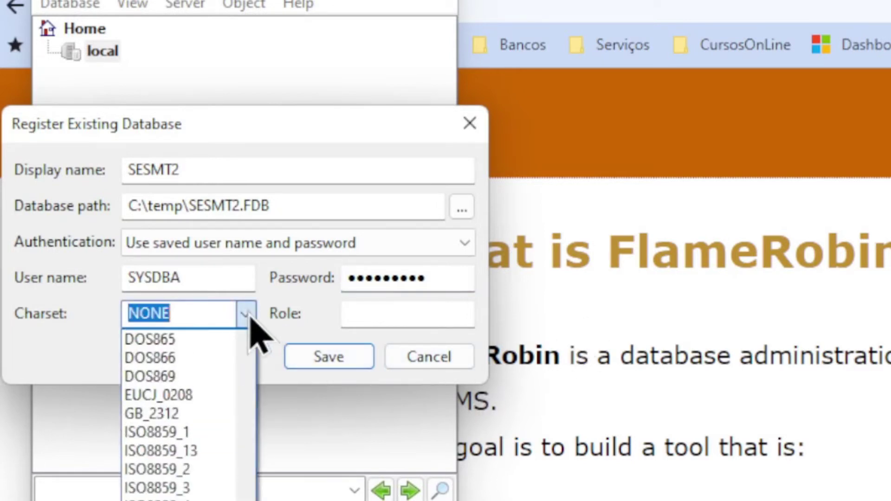
left_click(194, 434)
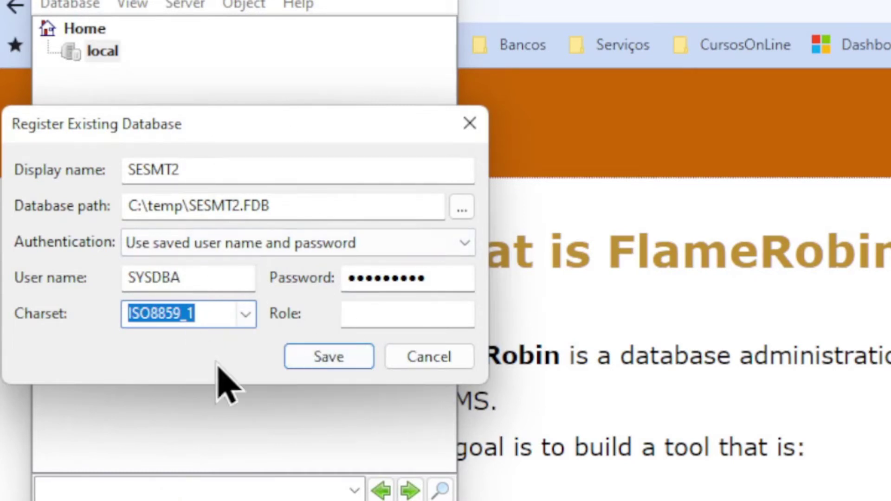
left_click(346, 358)
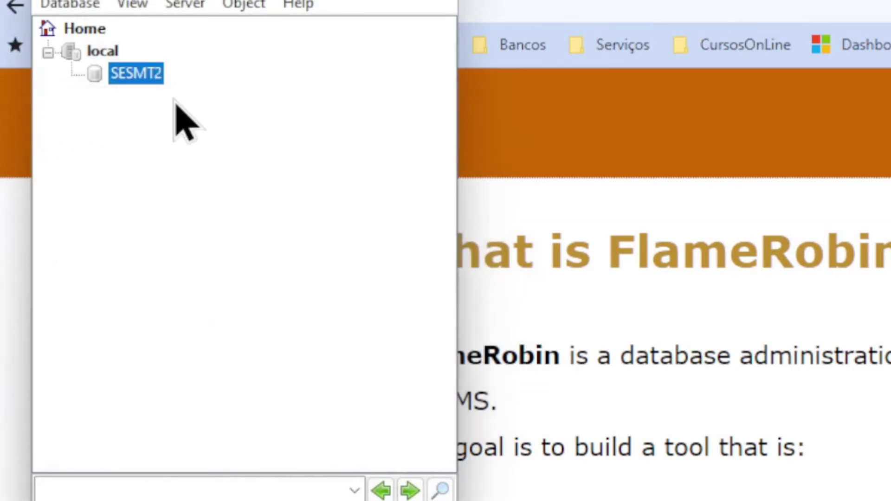
Connect to the SESMT2 database to show its object tree, and disconnect from it again
double_click(150, 73)
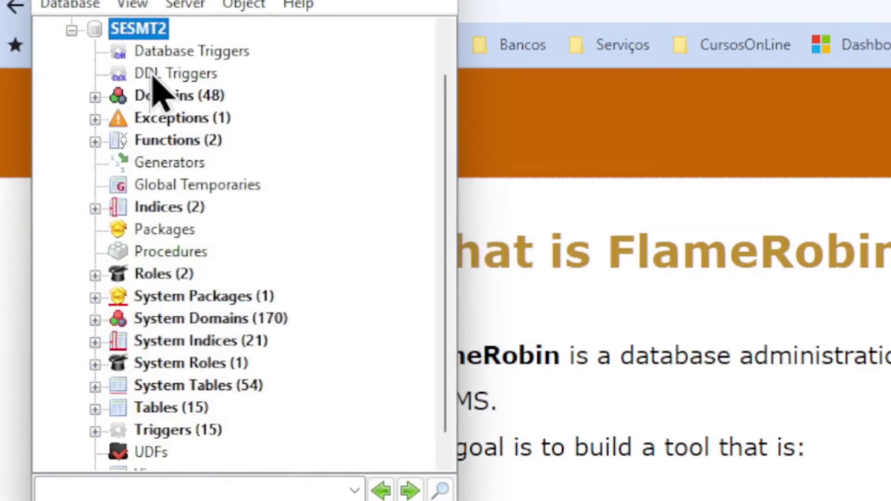
scroll(169, 124, "up", 1)
right_click(157, 75)
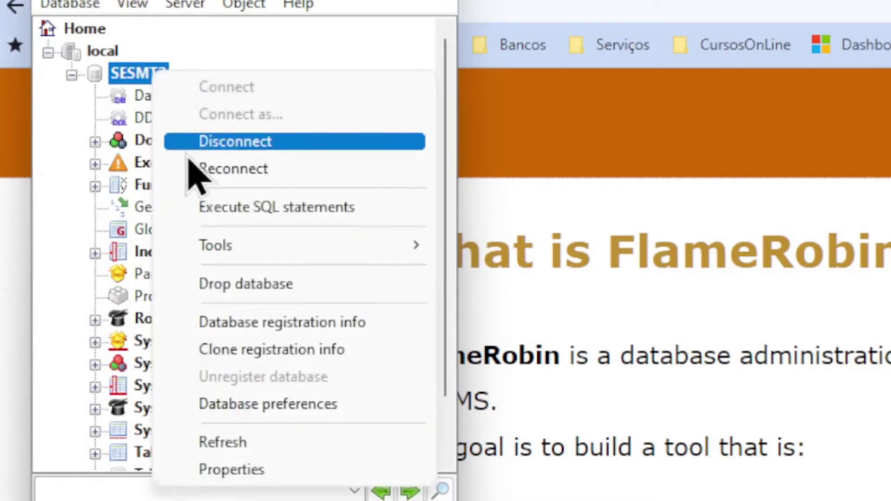
left_click(206, 144)
Change the connection charset in SESMT2's registration info to WIN1252 and save it
right_click(158, 77)
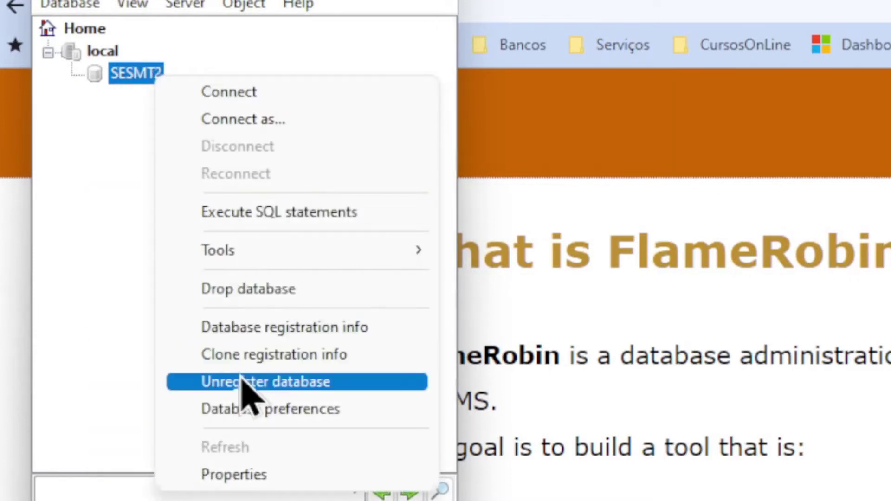
left_click(242, 330)
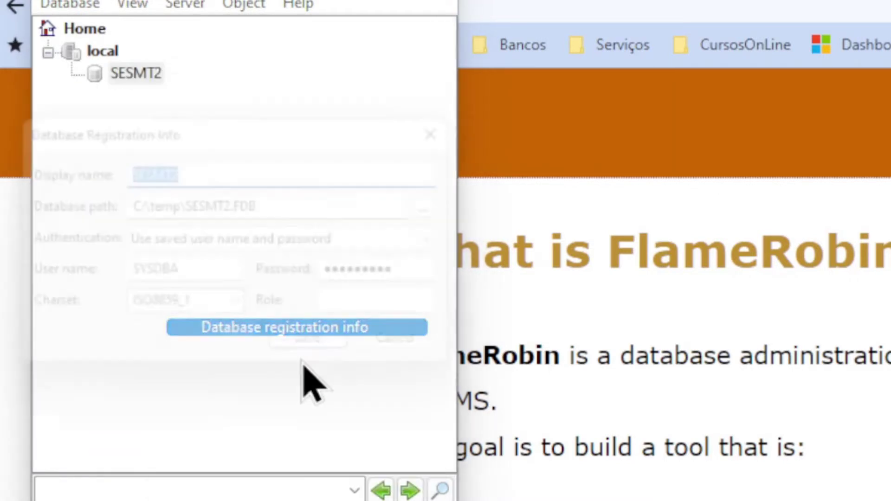
left_click(245, 315)
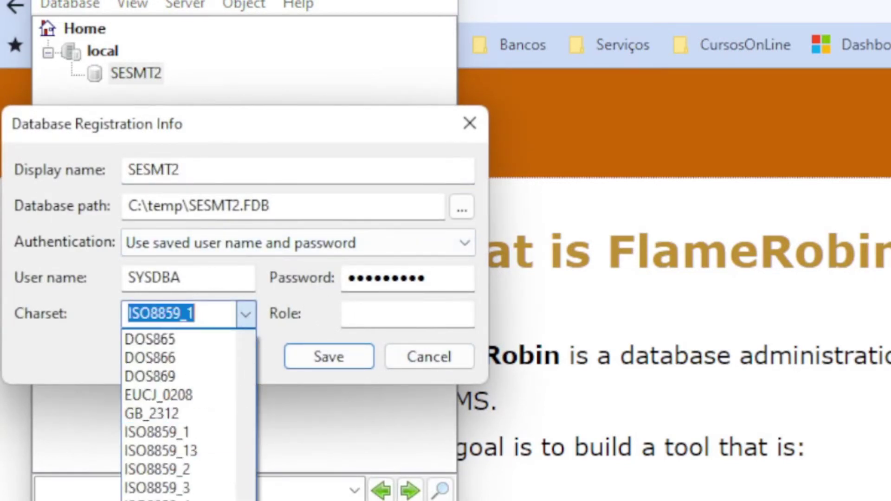
left_click(181, 499)
left_click(327, 364)
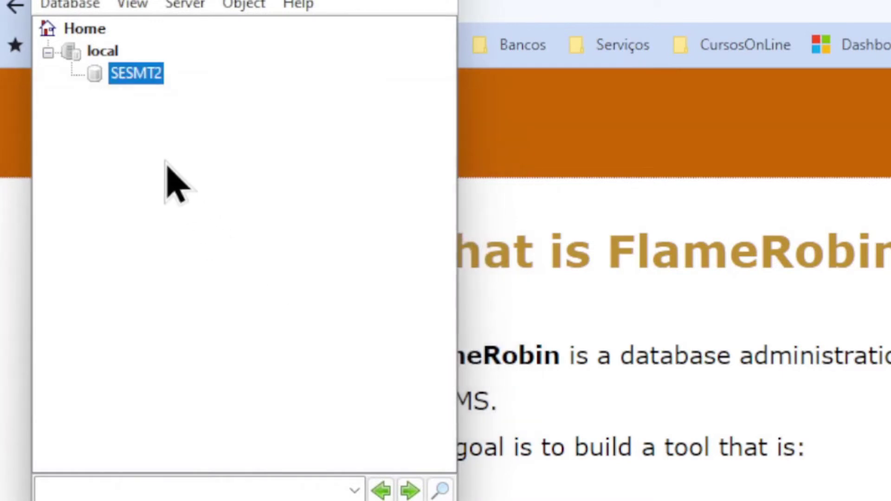
Connect to the SESMT2 database and decline further reminders about the differing charset
double_click(140, 73)
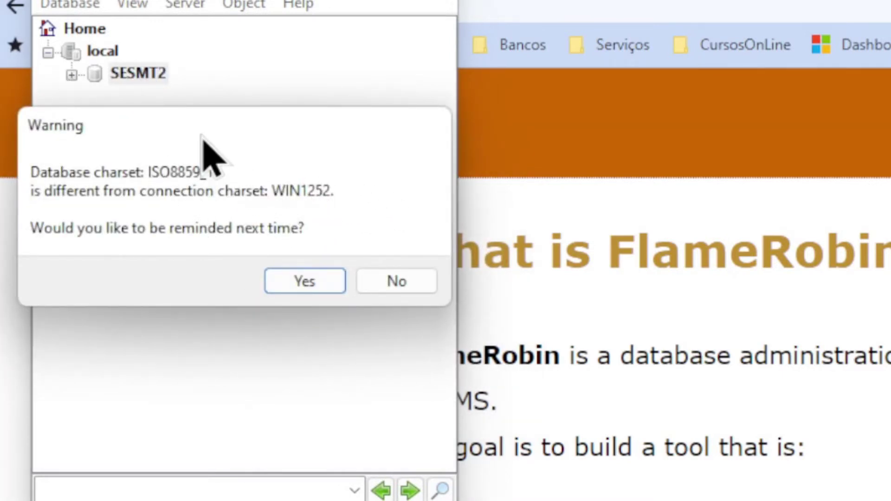
left_click_drag(203, 137, 263, 213)
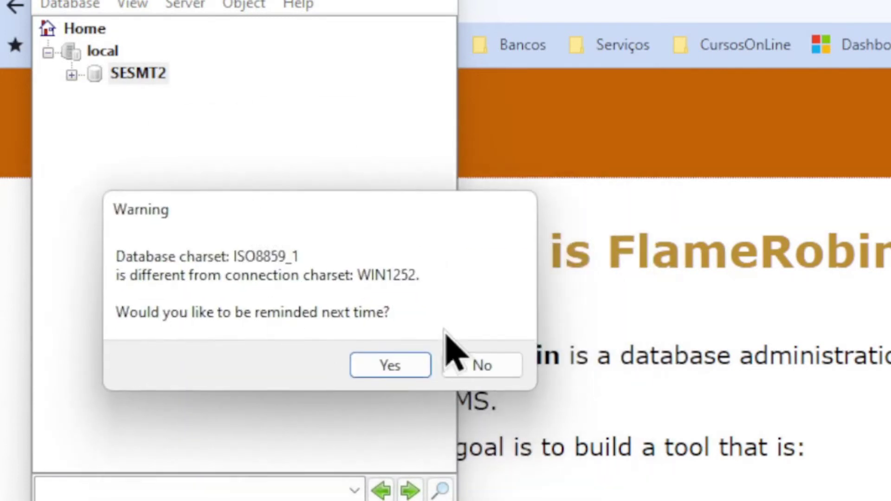
left_click(482, 366)
Disconnect from SESMT2, set the charset in its registration info to ISO8859_1 and save it
right_click(149, 27)
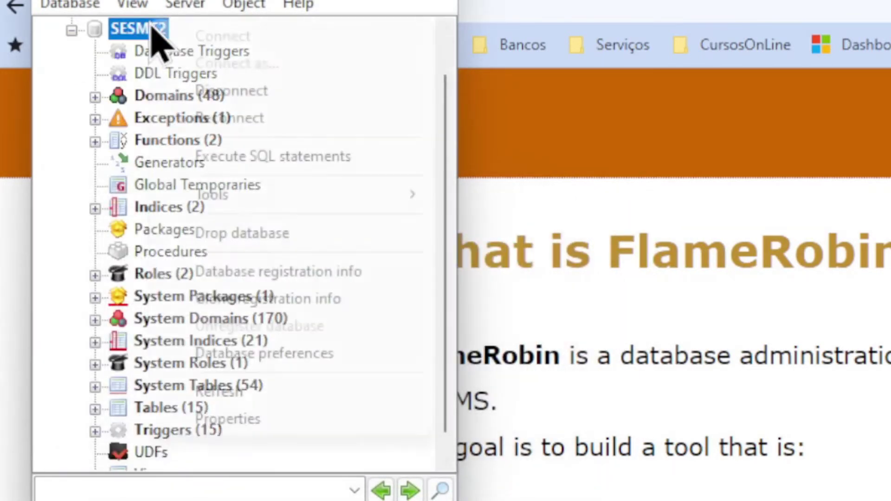
left_click(220, 92)
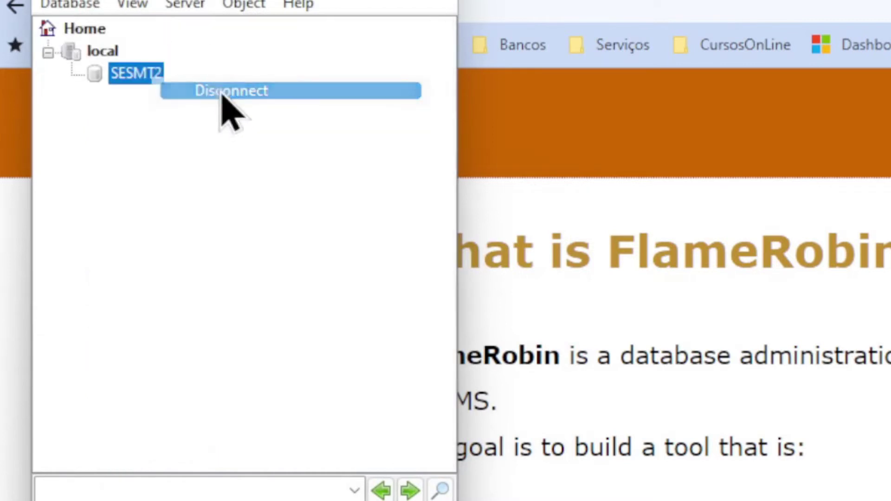
right_click(143, 73)
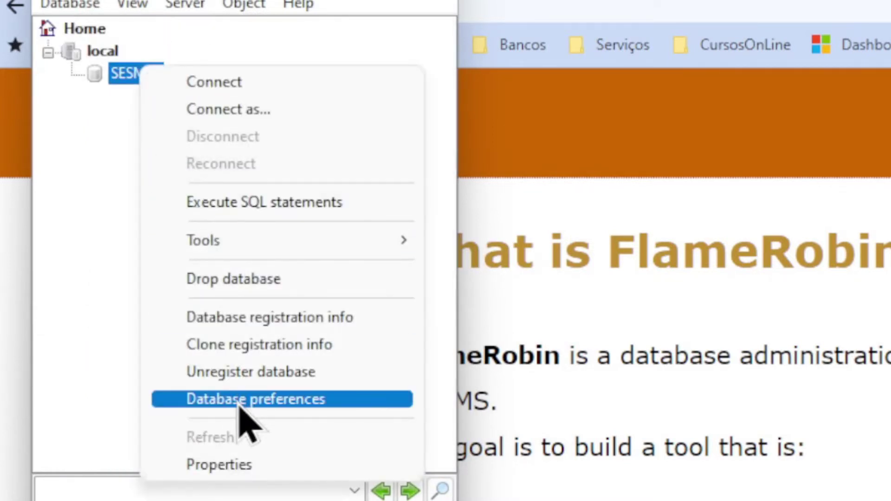
left_click(253, 317)
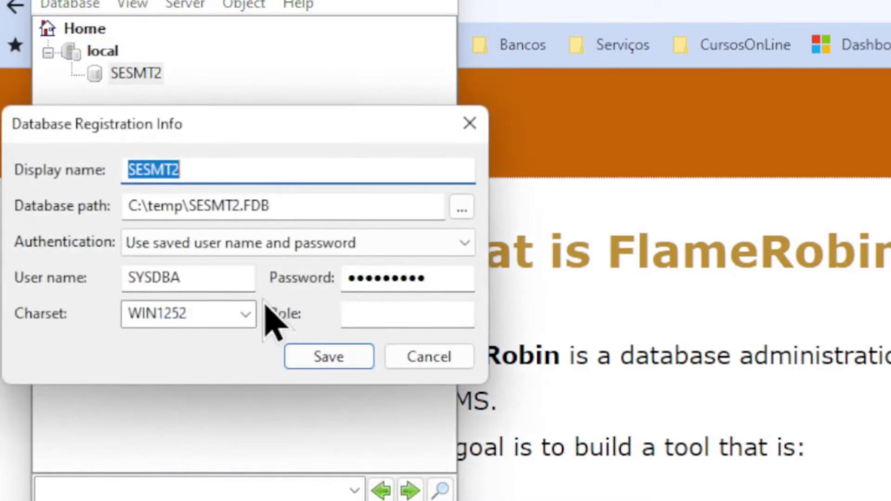
left_click(251, 320)
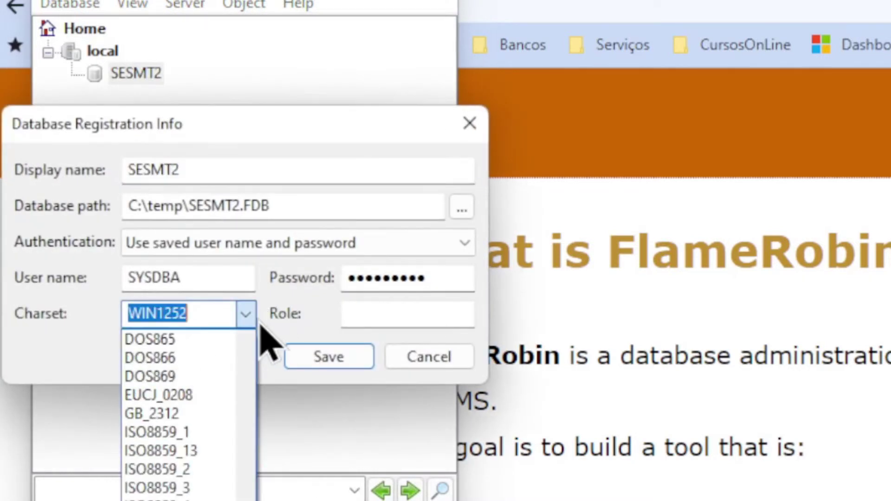
left_click(195, 430)
left_click(337, 365)
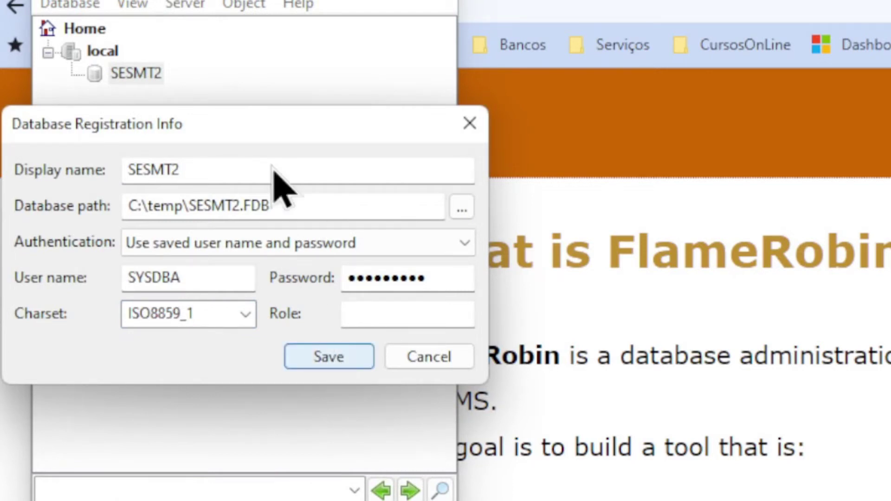
left_click(366, 362)
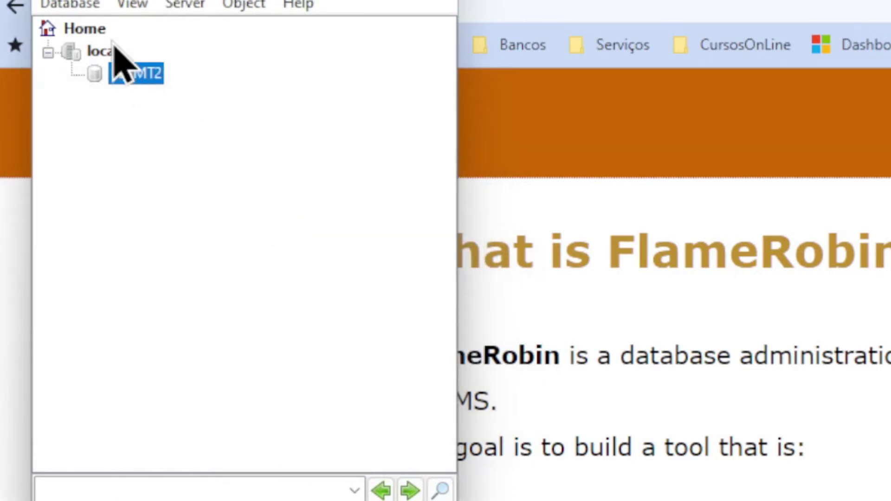
Examine the hostname and port number fields in the local server's registration info, and close it without saving
right_click(111, 39)
right_click(98, 51)
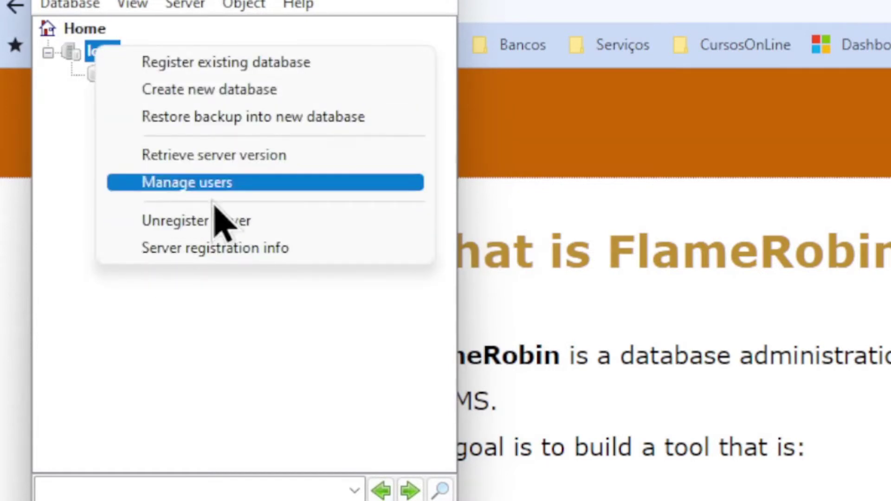
left_click(218, 249)
left_click(238, 246)
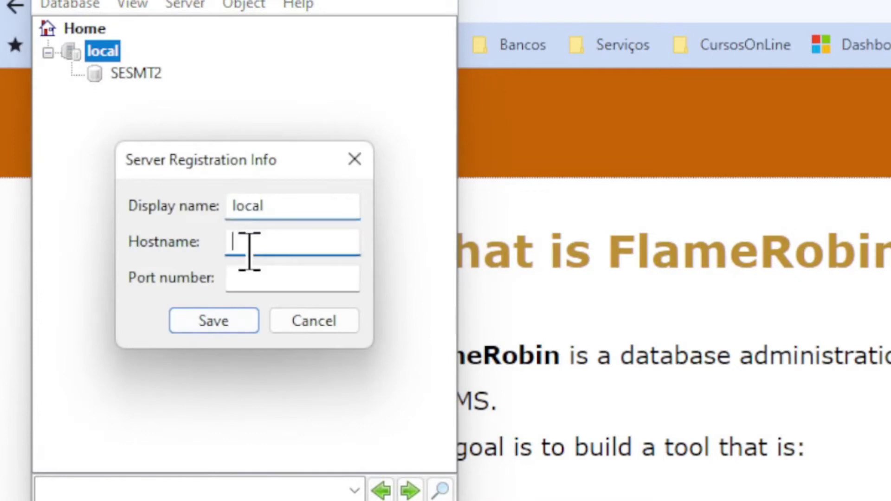
left_click(243, 278)
left_click(335, 325)
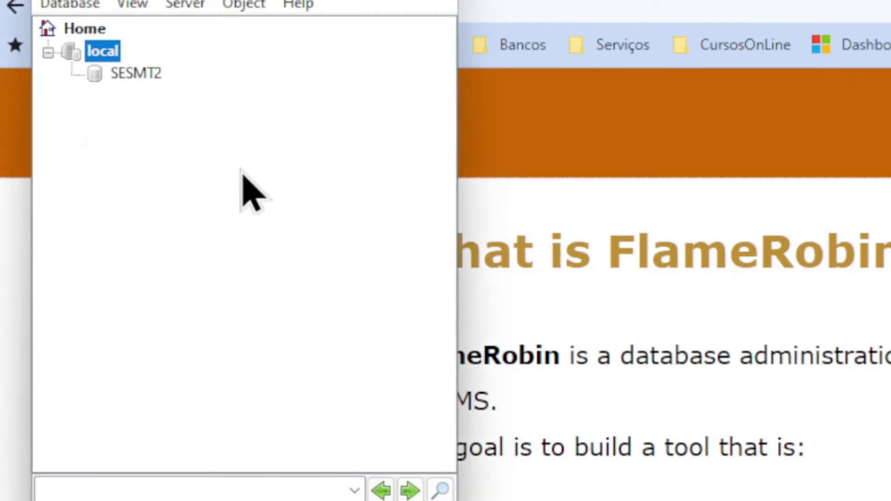
Re-enter the account password in SESMT2's registration info and save it
left_click(142, 74)
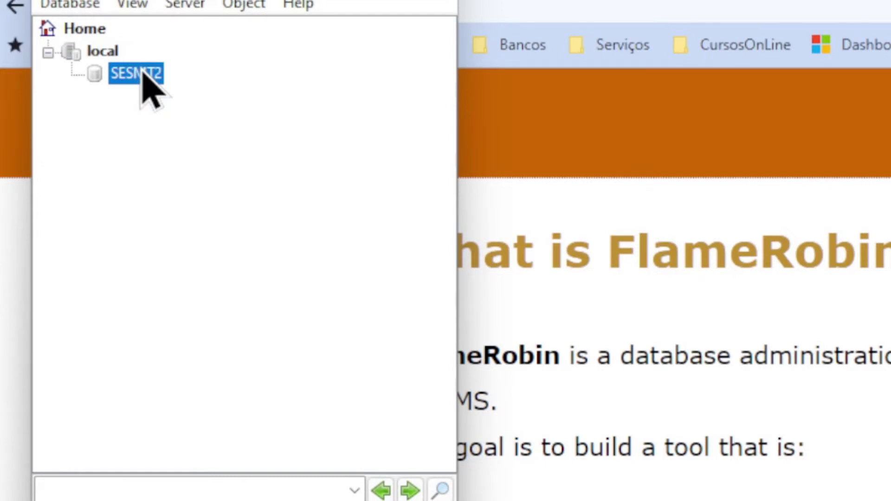
right_click(144, 74)
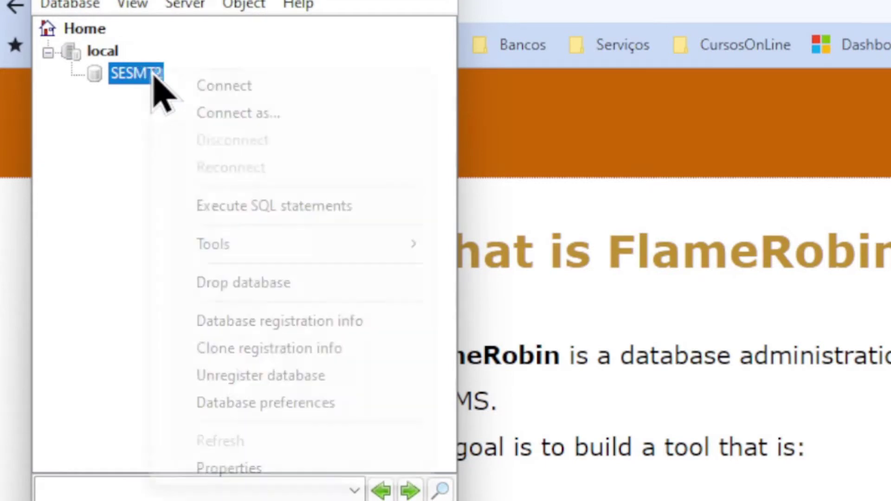
left_click(263, 321)
left_click_drag(417, 279, 301, 276)
type("masterkey")
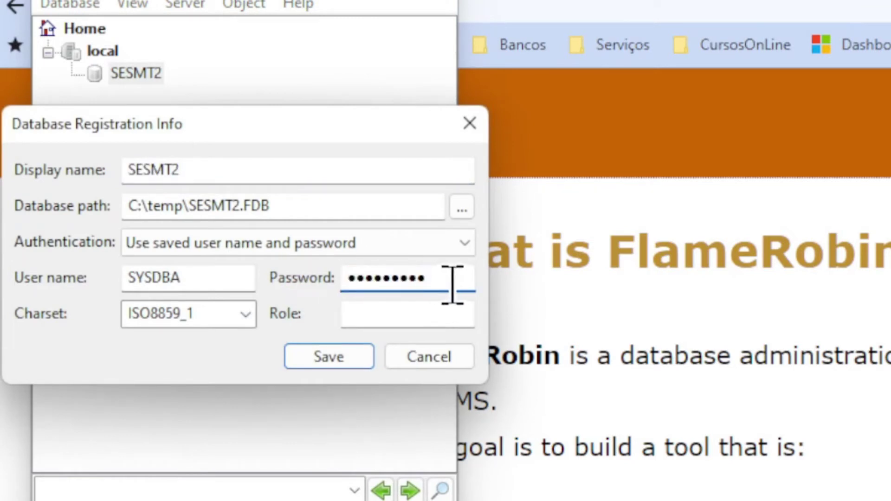
left_click(327, 359)
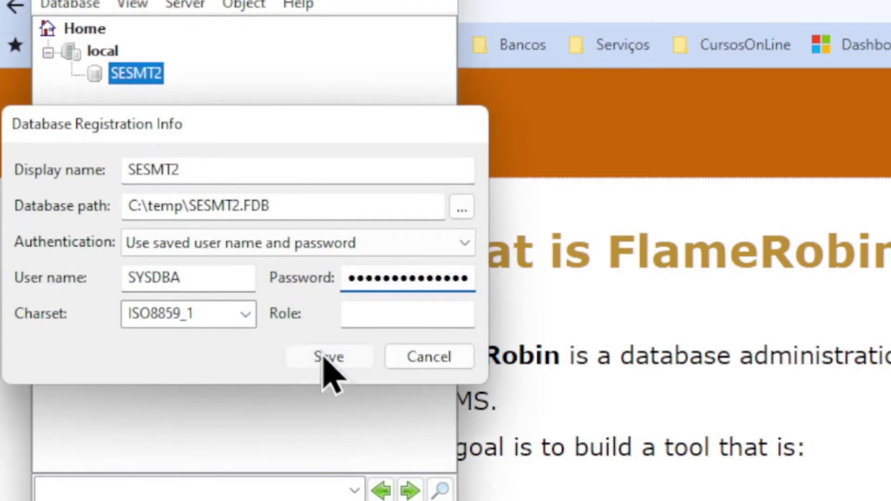
Connect to the local SESMT2 database twice to test the saved login, disconnecting after each connection
double_click(147, 77)
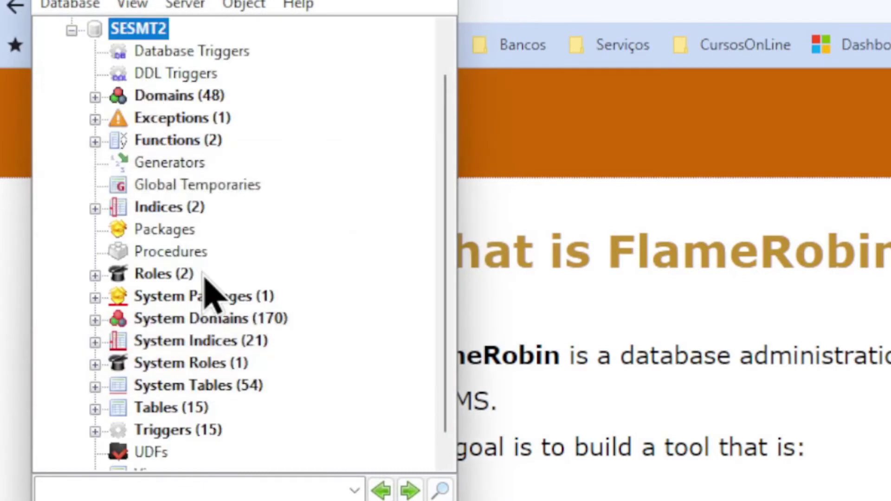
right_click(140, 28)
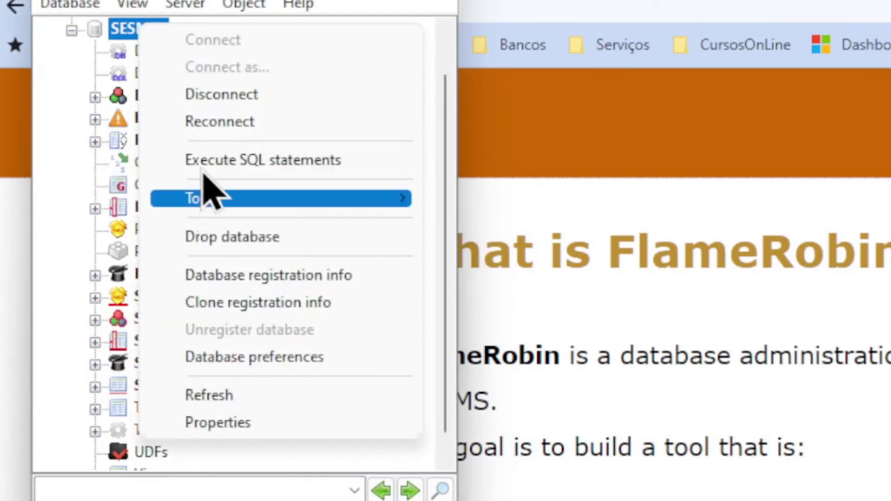
left_click(218, 109)
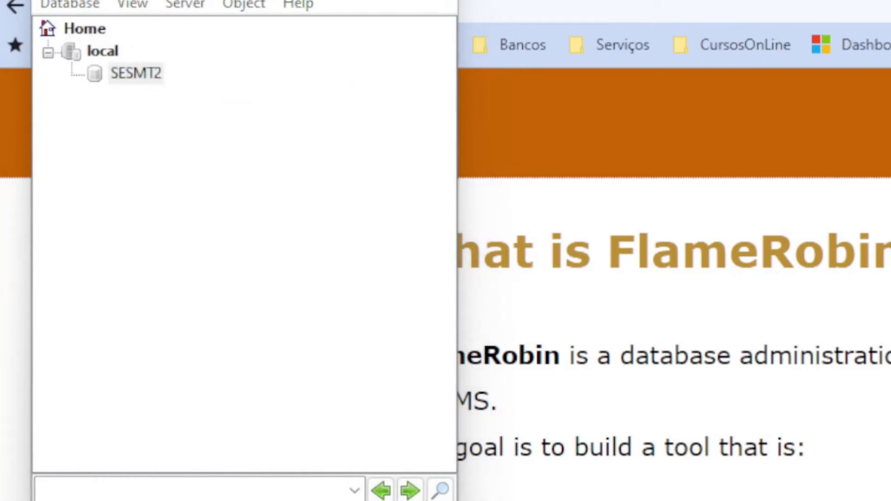
right_click(130, 76)
left_click(96, 87)
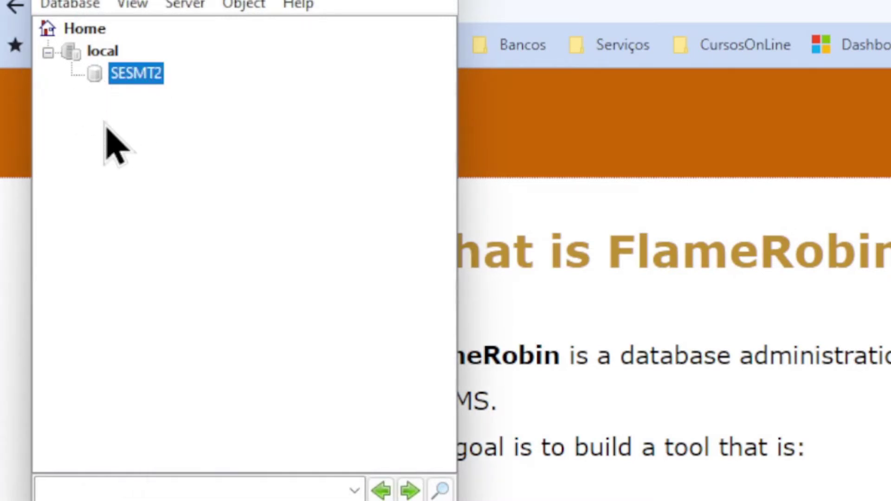
double_click(136, 79)
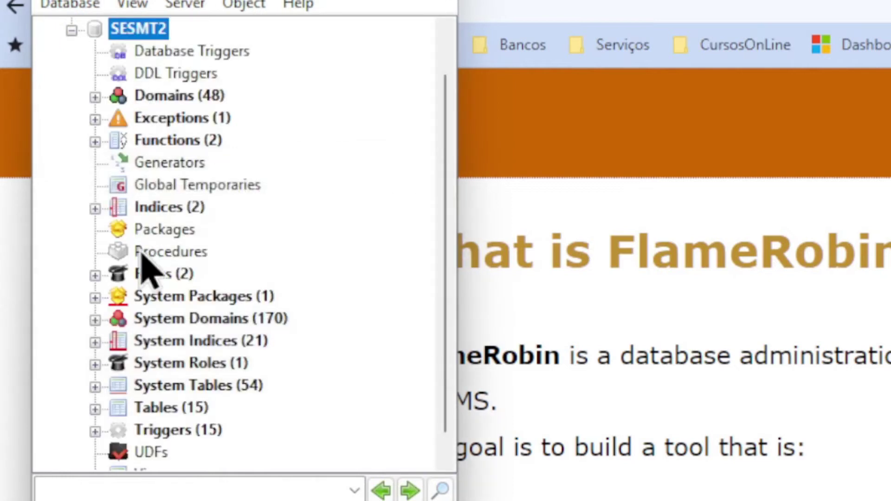
left_click_drag(446, 236, 451, 218)
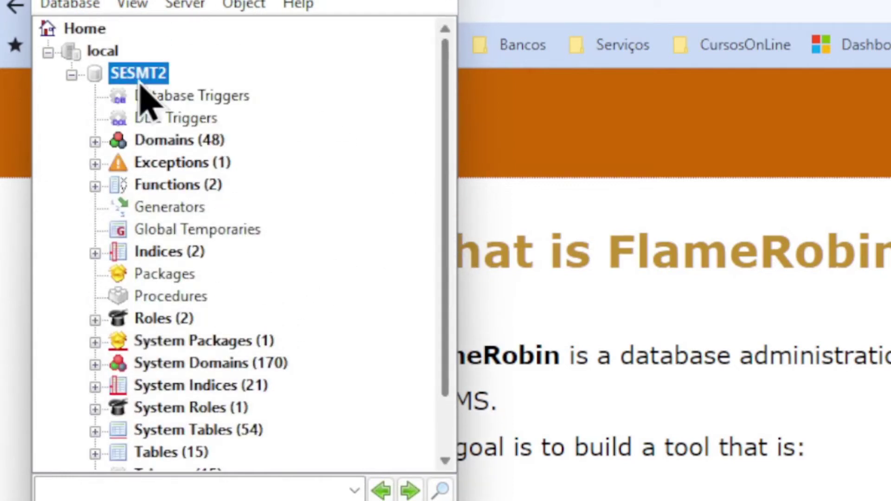
right_click(145, 75)
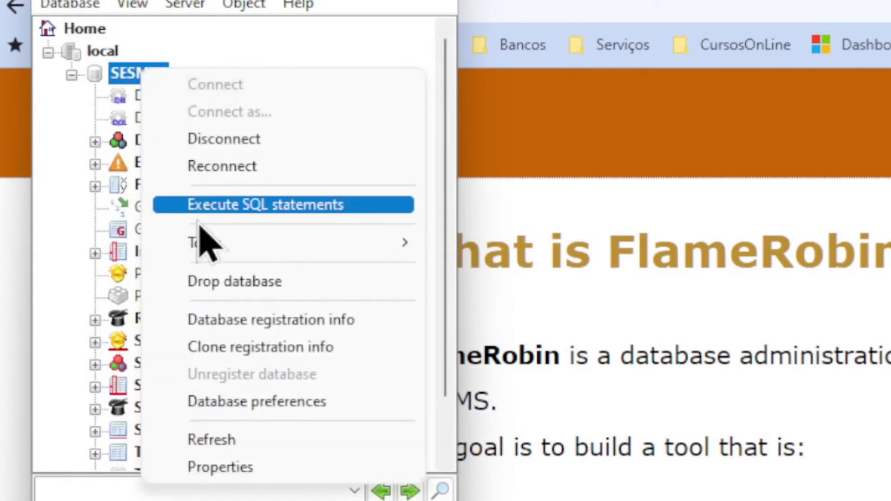
left_click(224, 139)
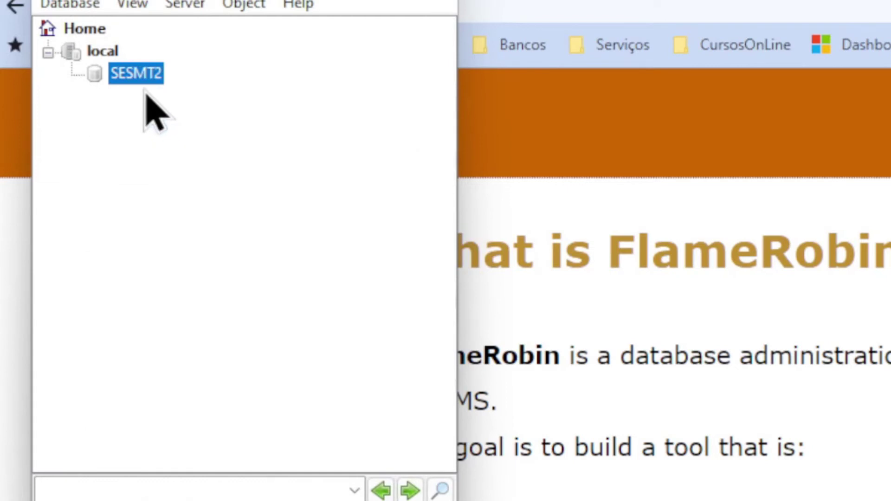
Register a new server with display name remoto, hostname localhost and port number 3040
left_click(100, 29)
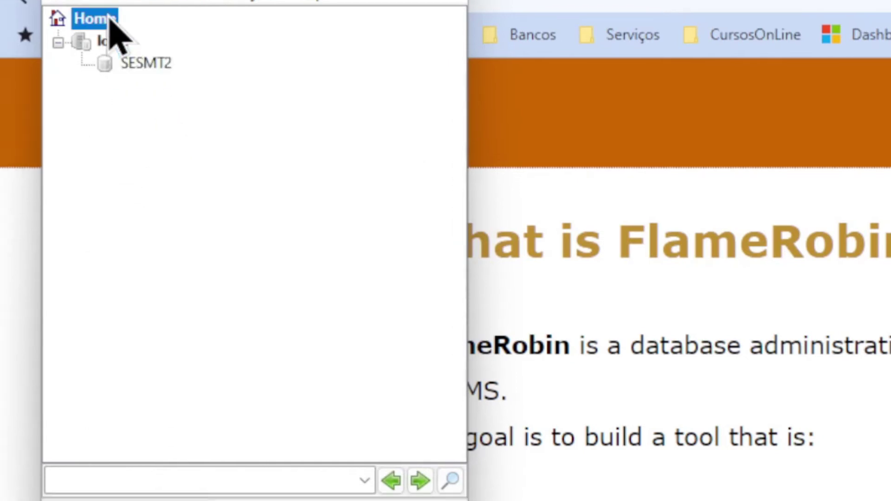
right_click(112, 19)
left_click(199, 29)
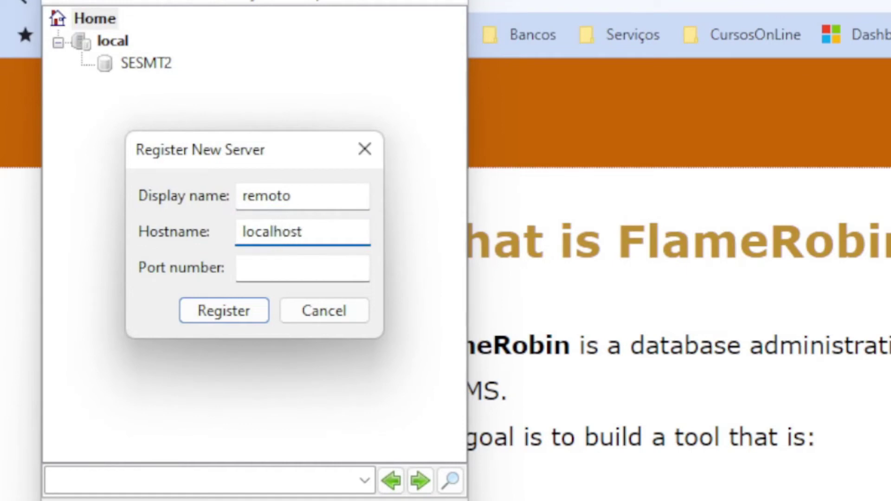
left_click(277, 278)
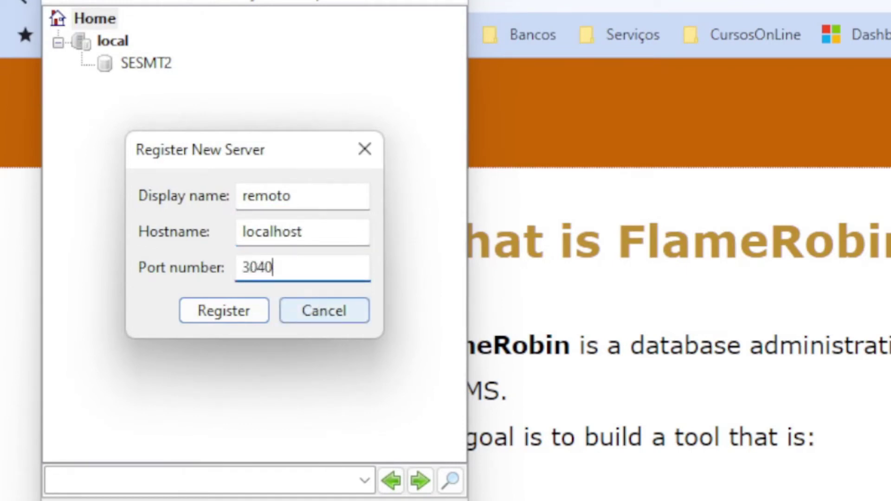
left_click(216, 307)
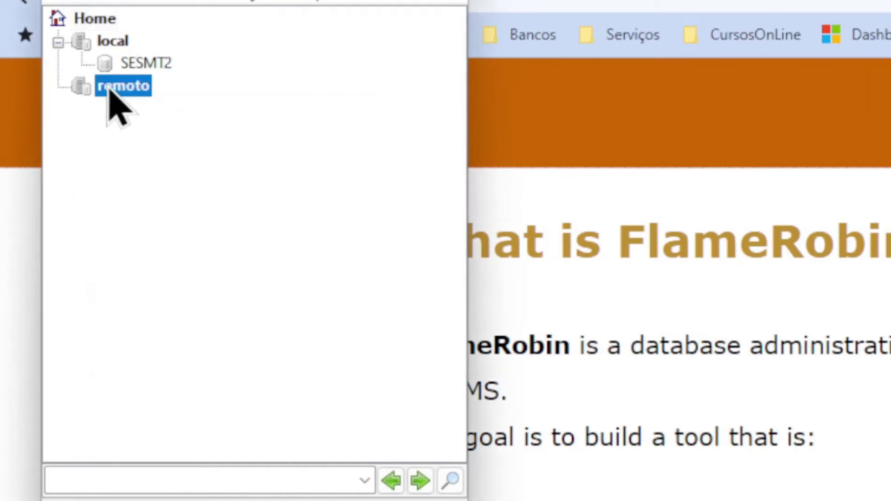
Start registering an existing database under the remoto server and choose C:\temp\SESMT2.FDB as its file
right_click(111, 88)
left_click(178, 104)
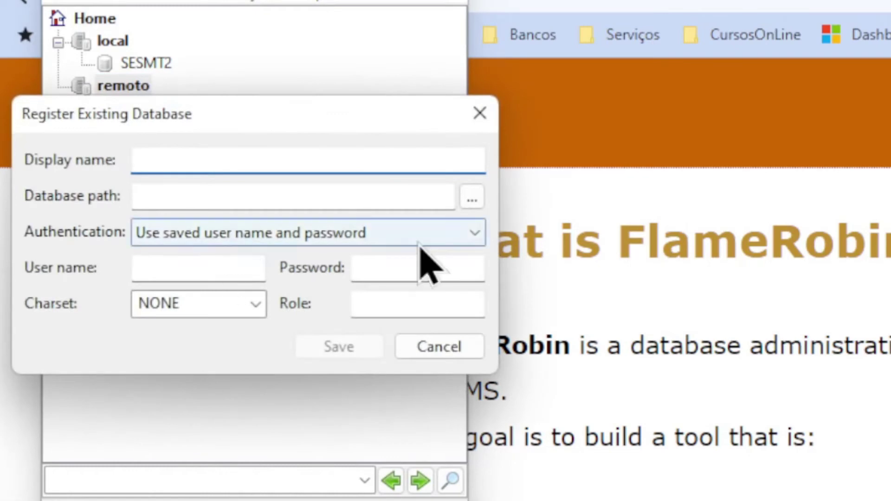
left_click(471, 196)
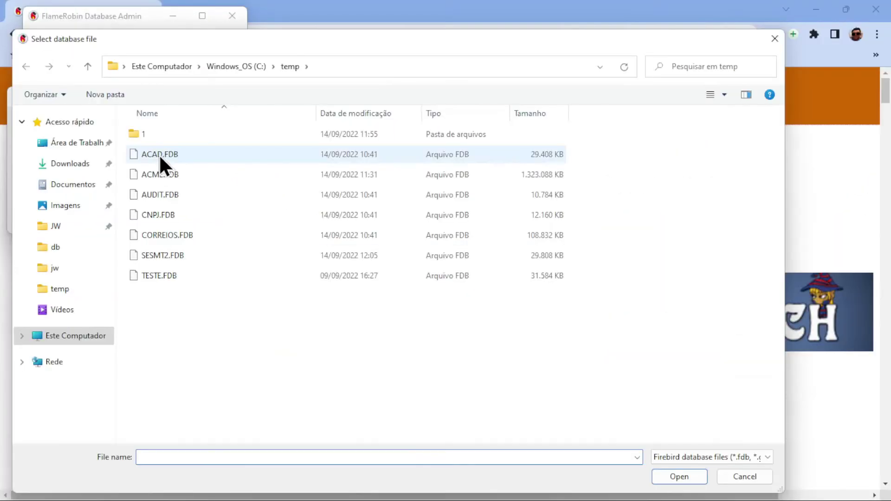
double_click(165, 253)
Enter user name SYSDBA and the account password, set the charset to ISO8859_1 and save the database registration
left_click(87, 182)
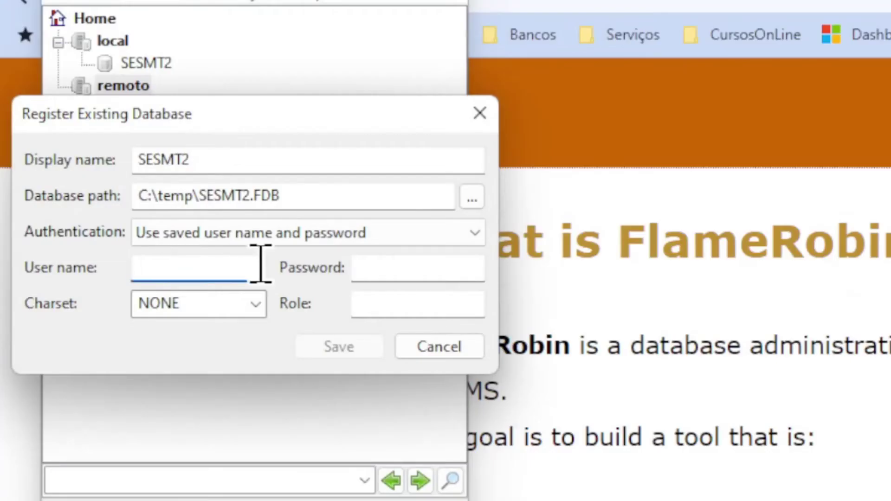
key("Tab")
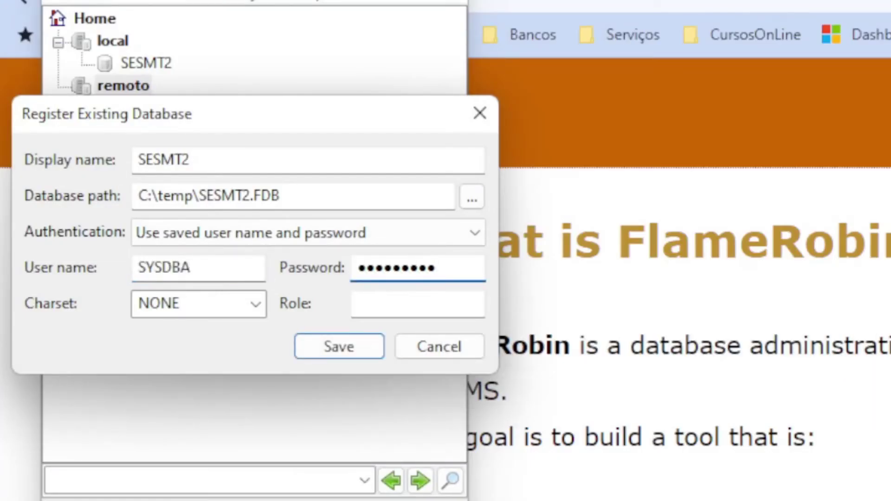
left_click(263, 310)
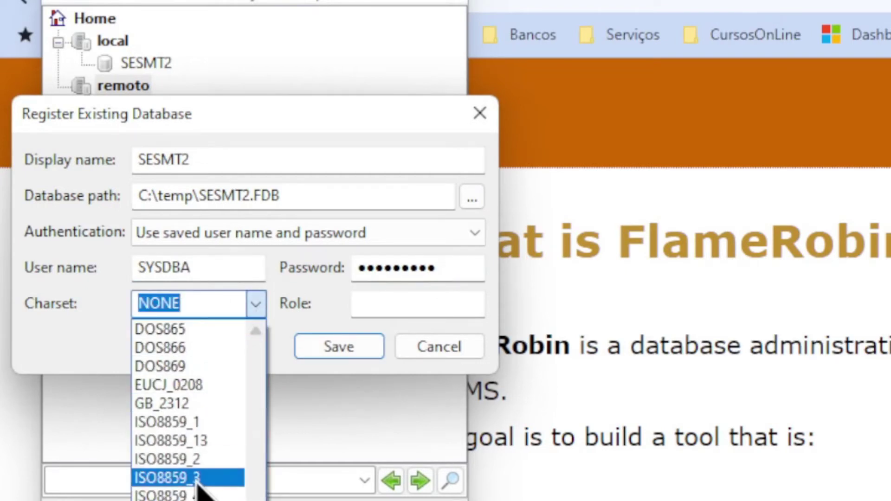
left_click(193, 423)
left_click(342, 350)
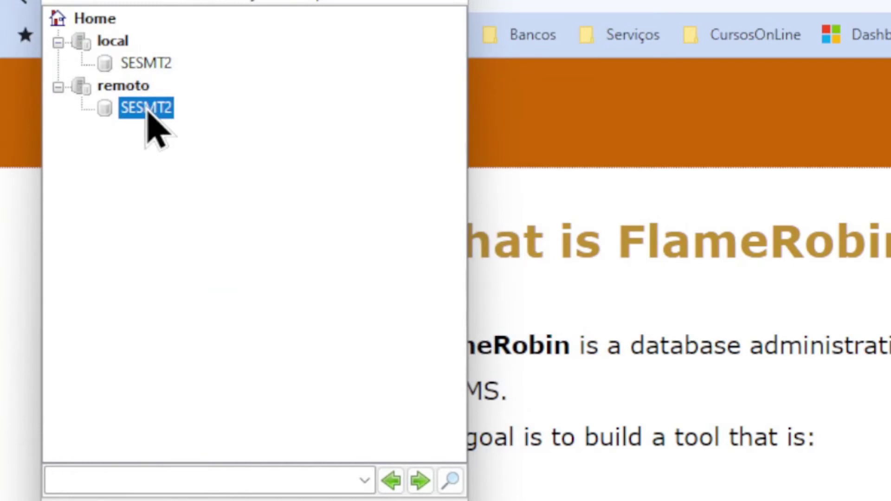
Connect to SESMT2 under remoto, and try to open the local SESMT2 while that connection is active
double_click(147, 111)
scroll(298, 182, "up", 2)
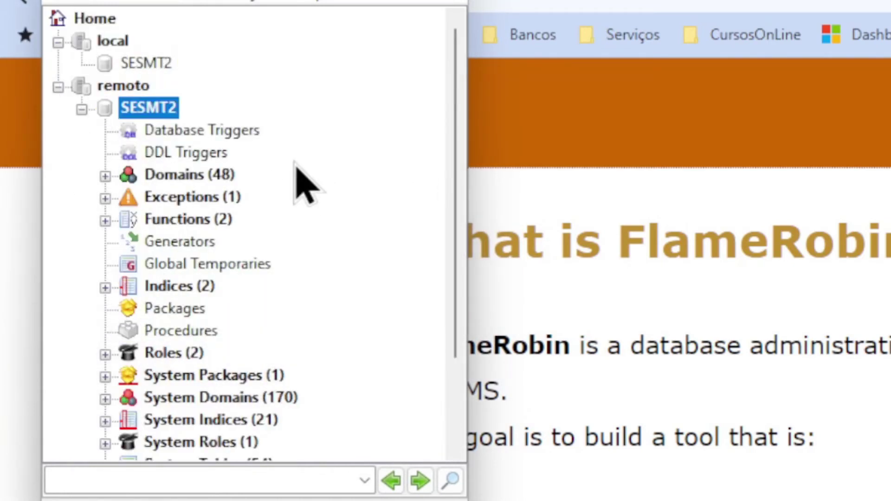
double_click(148, 63)
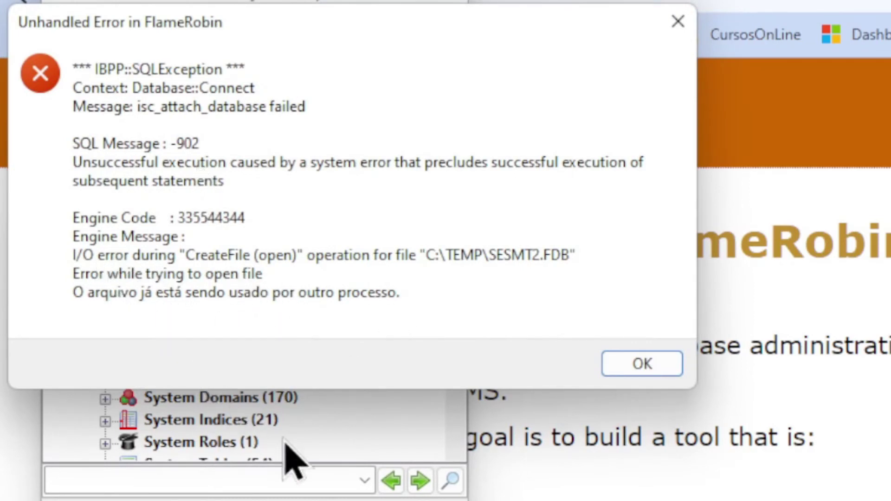
left_click(638, 364)
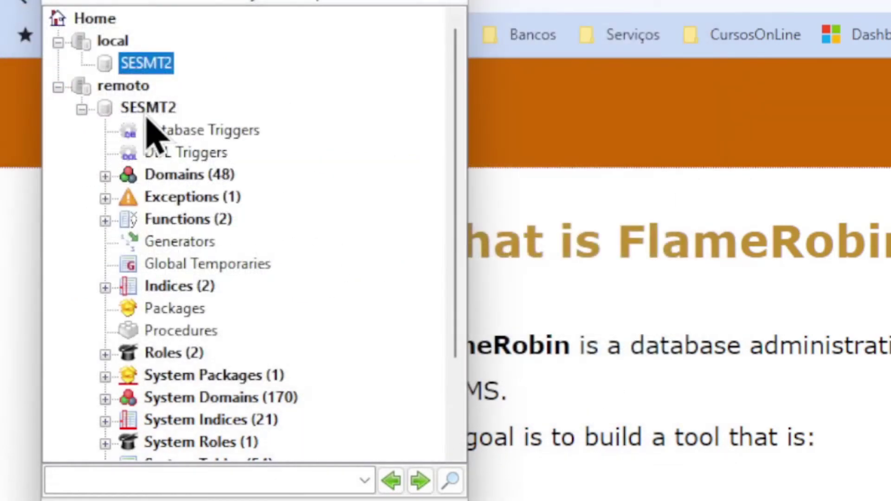
Disconnect SESMT2 under remoto and set the local SESMT2 registration's database path to xnet://C:\temp\SESMT2.FDB
right_click(168, 109)
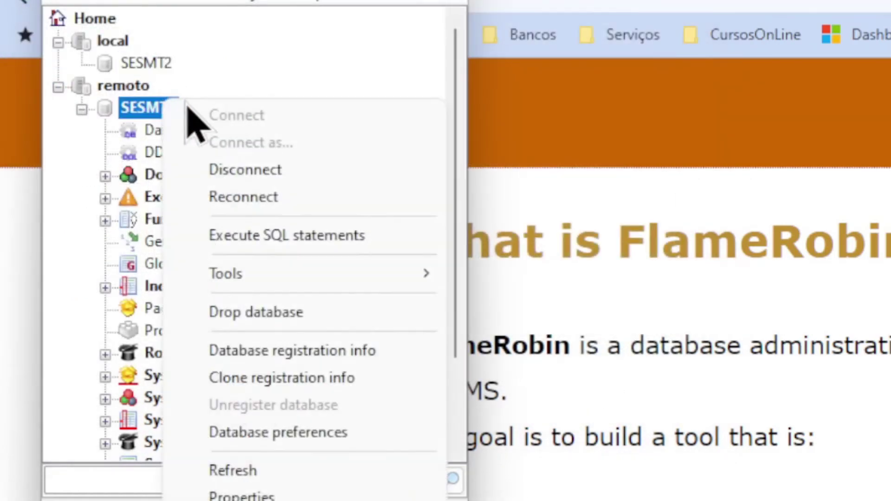
left_click(255, 169)
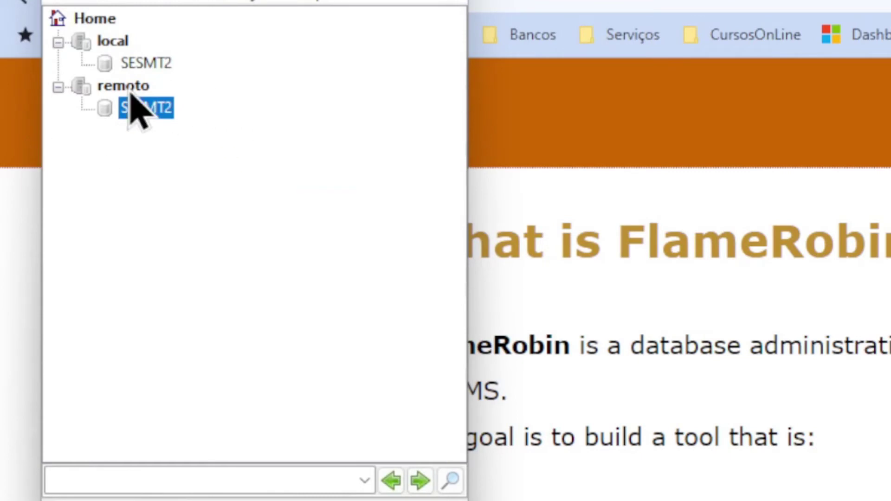
right_click(154, 65)
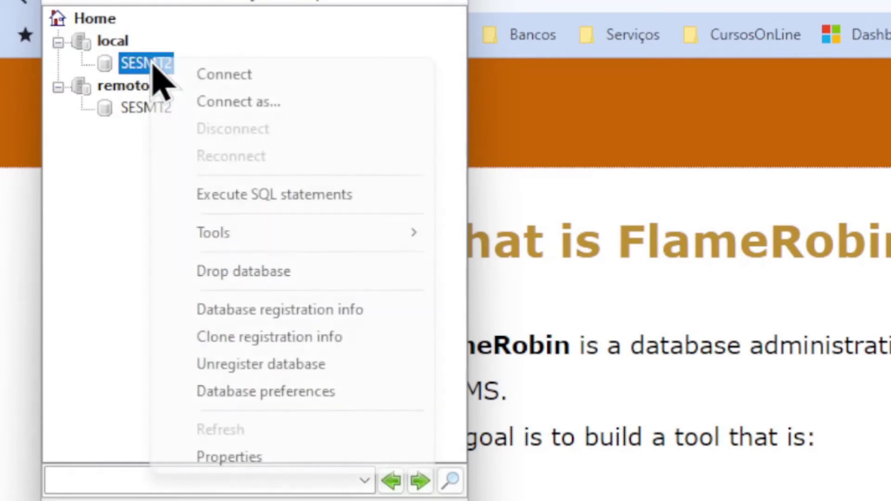
left_click(255, 316)
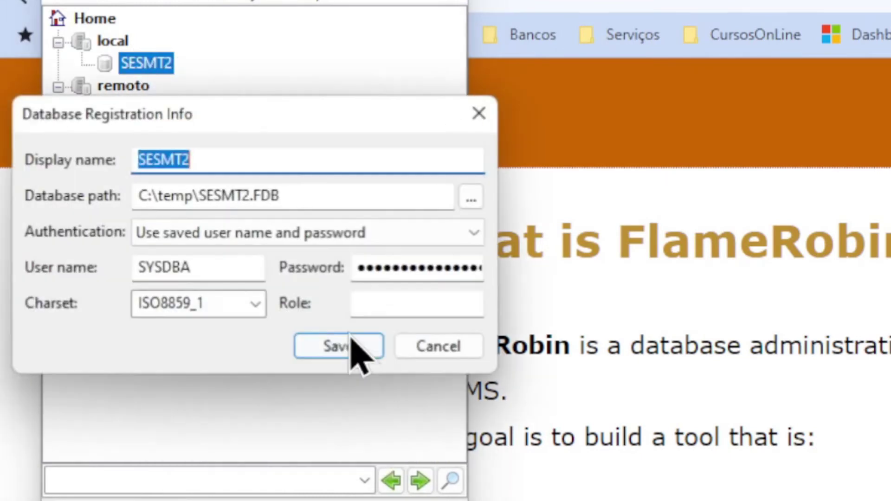
left_click(144, 197)
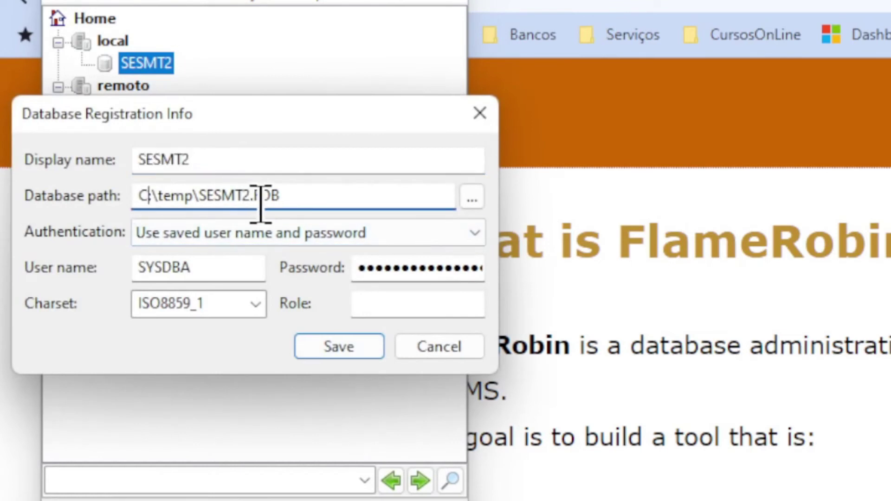
type("xnet")
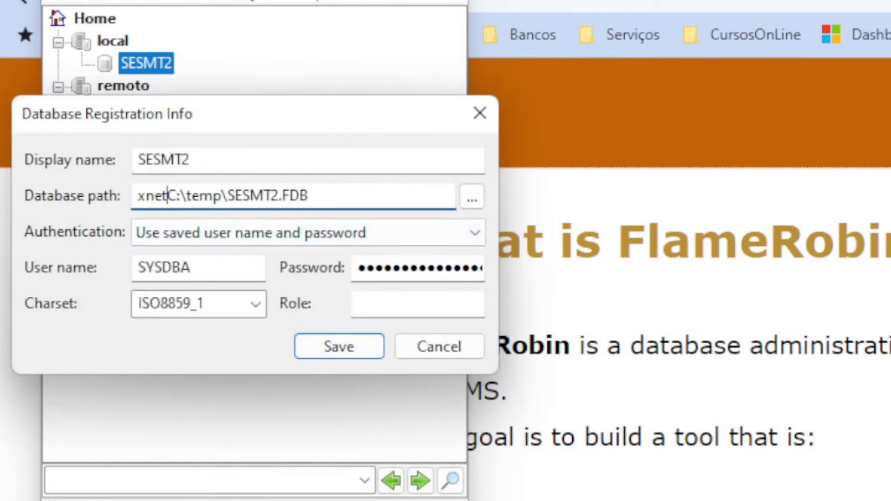
type("://")
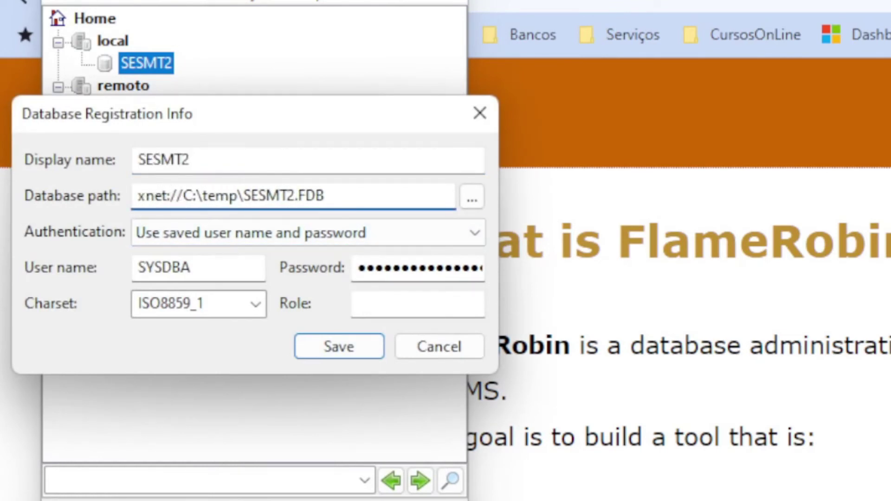
Replace the account password in the local SESMT2 registration and save it
left_click(395, 276)
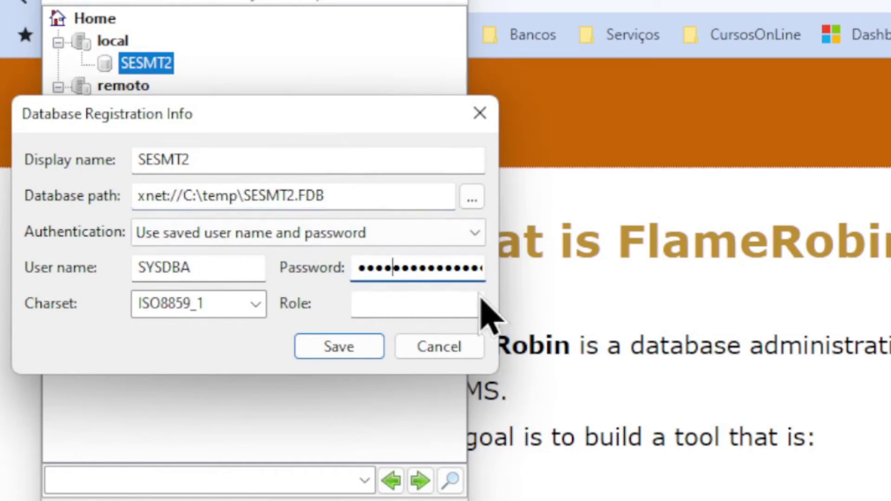
key("ctrl+a")
type("mas")
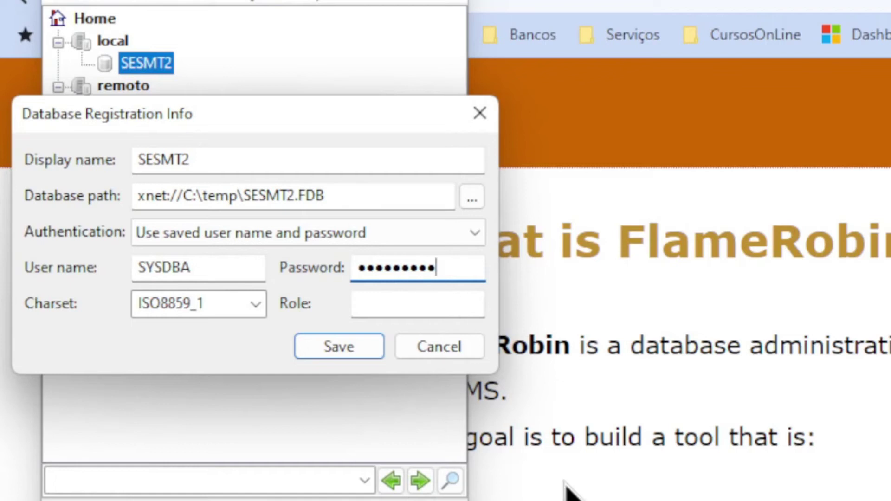
left_click(323, 349)
Connect to the local SESMT2, and also to SESMT2 under remoto while the local connection is active
double_click(155, 66)
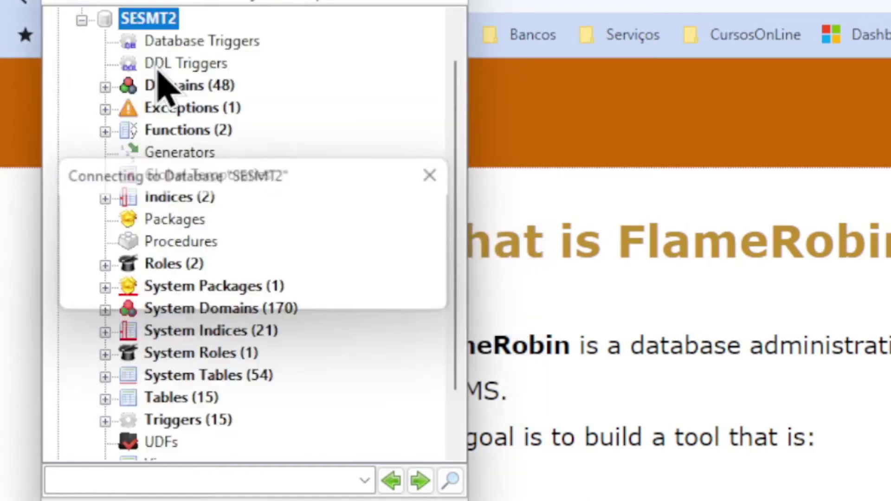
scroll(157, 310, "down", 1)
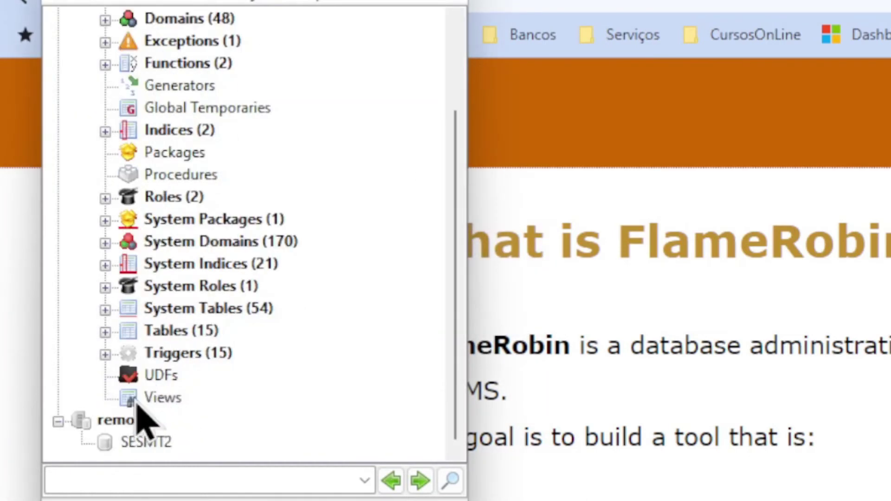
double_click(134, 421)
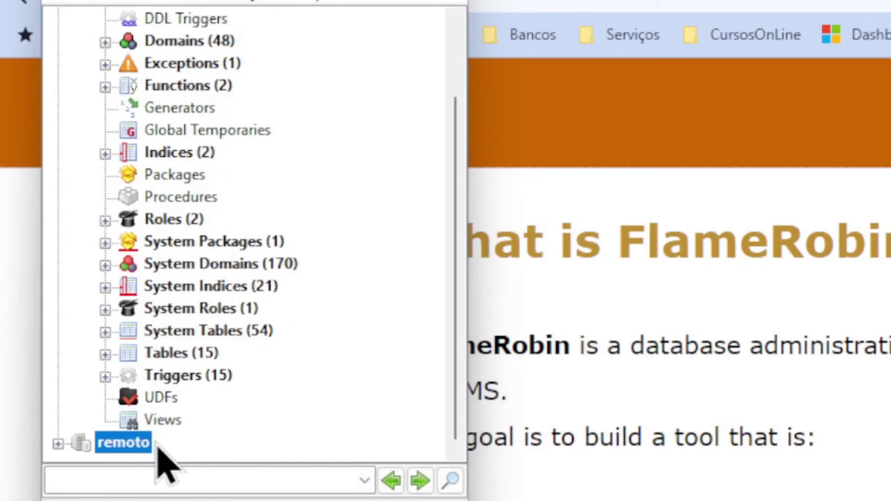
left_click(58, 443)
double_click(148, 442)
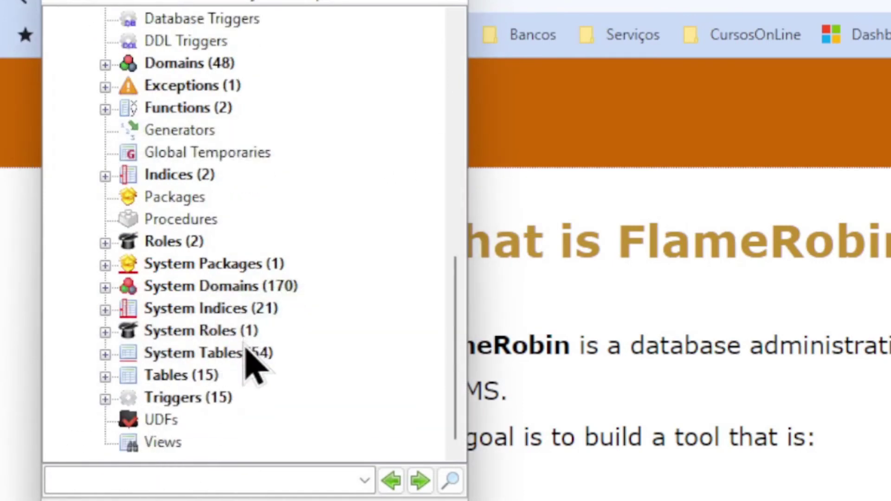
Review the local server's registration info, checking its hostname and port number, and close it without saving
scroll(139, 404, "up", 4)
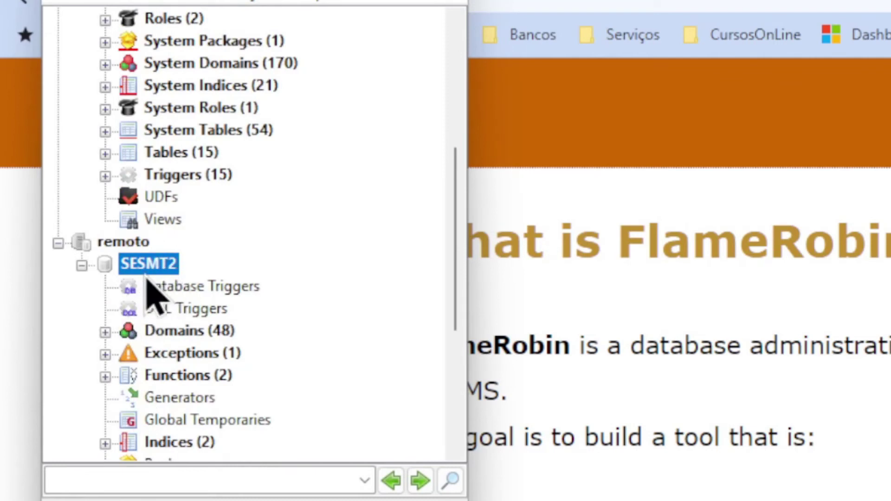
scroll(255, 322, "up", 4)
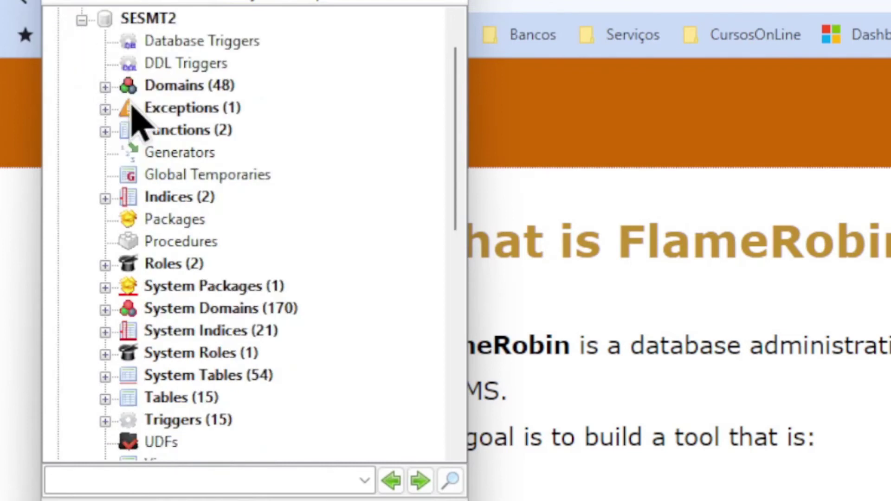
scroll(149, 119, "up", 1)
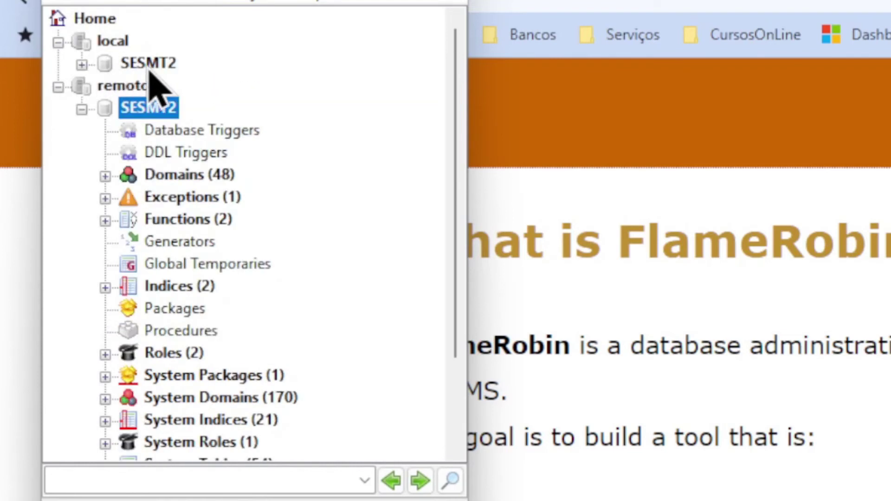
left_click(150, 65)
right_click(151, 68)
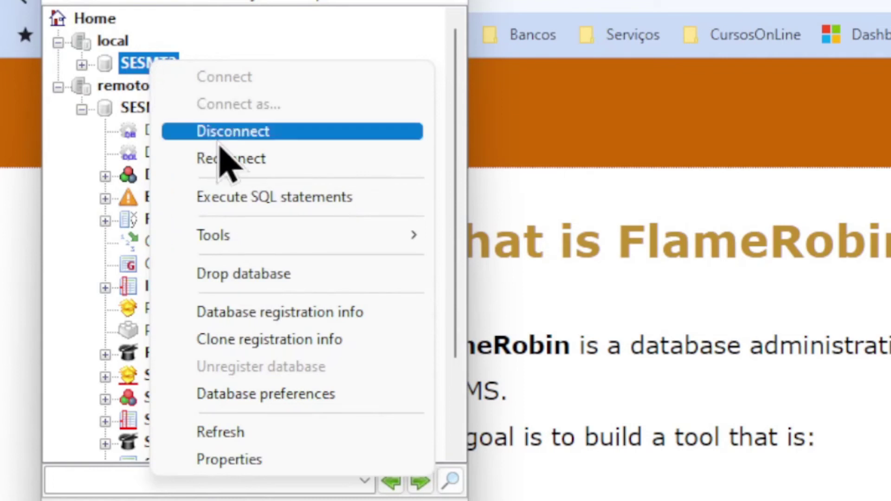
left_click(115, 44)
right_click(115, 49)
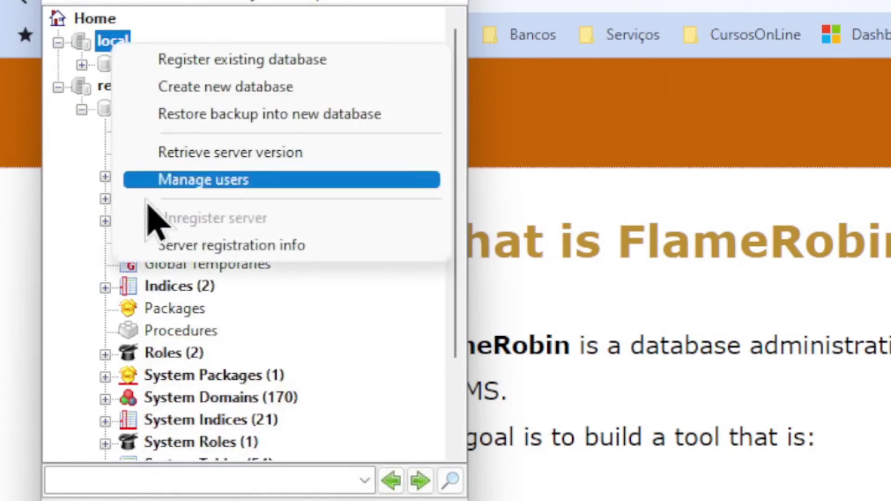
left_click(215, 246)
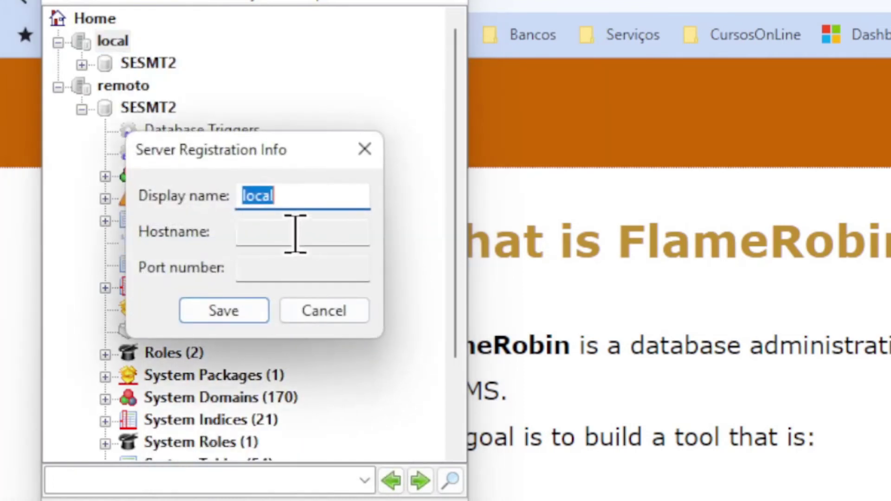
left_click(330, 321)
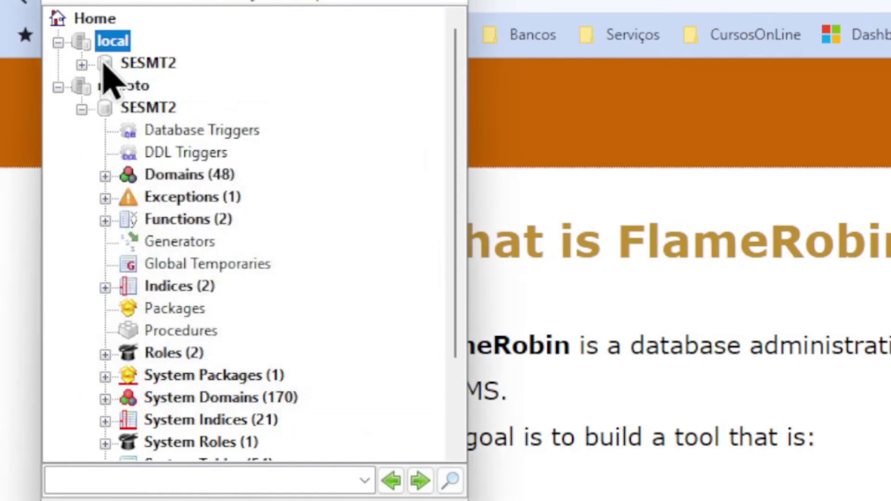
Check the database path in the local SESMT2 registration info and close it without saving
right_click(163, 65)
left_click(250, 312)
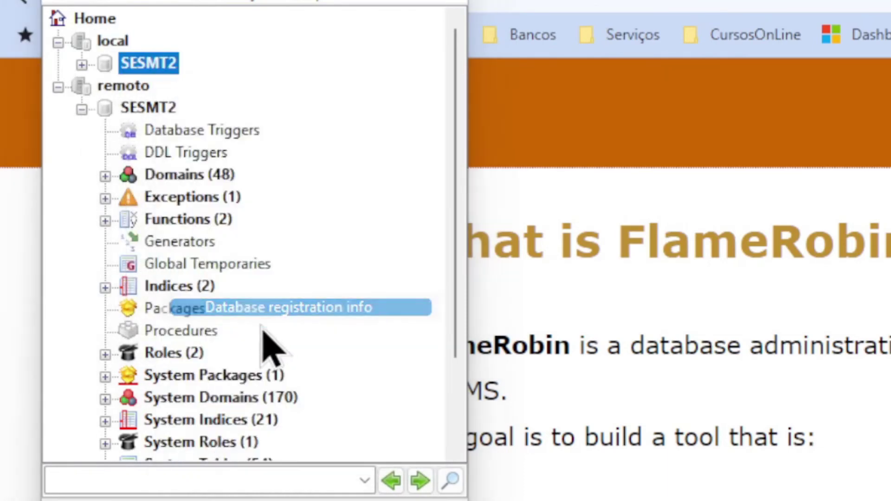
left_click(167, 197)
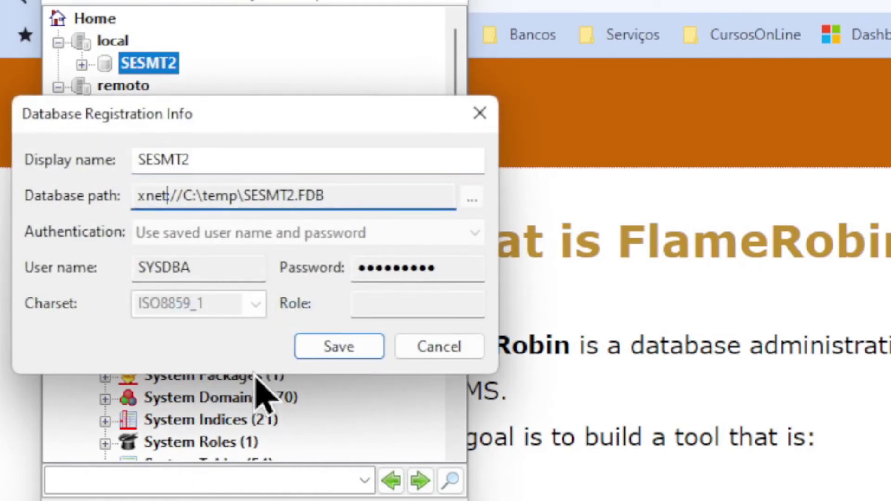
left_click(461, 346)
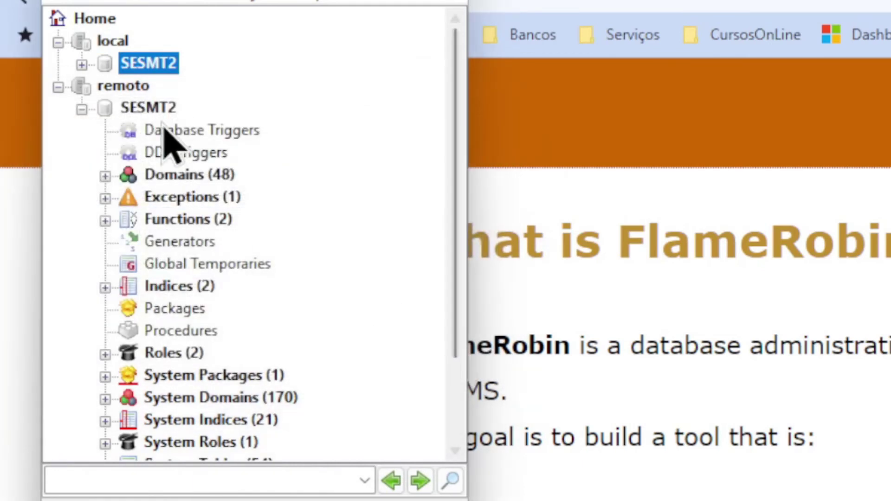
Disconnect from the SESMT2 database under the remoto server
right_click(135, 91)
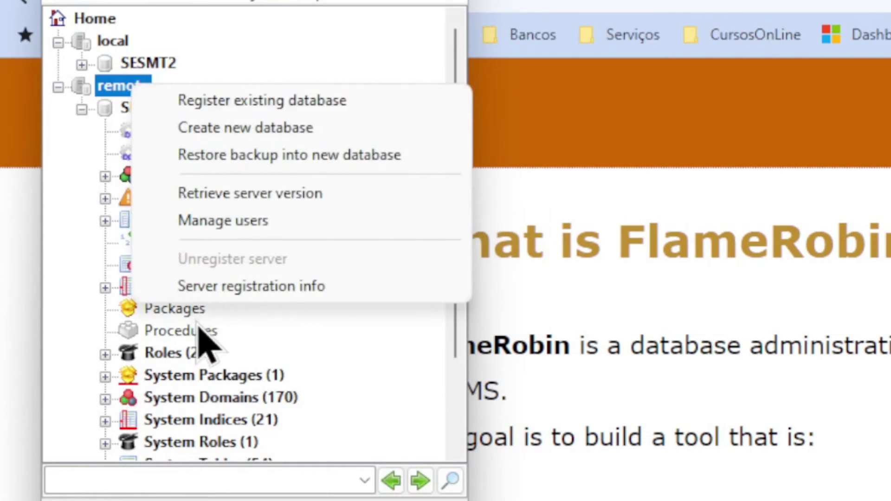
left_click(122, 111)
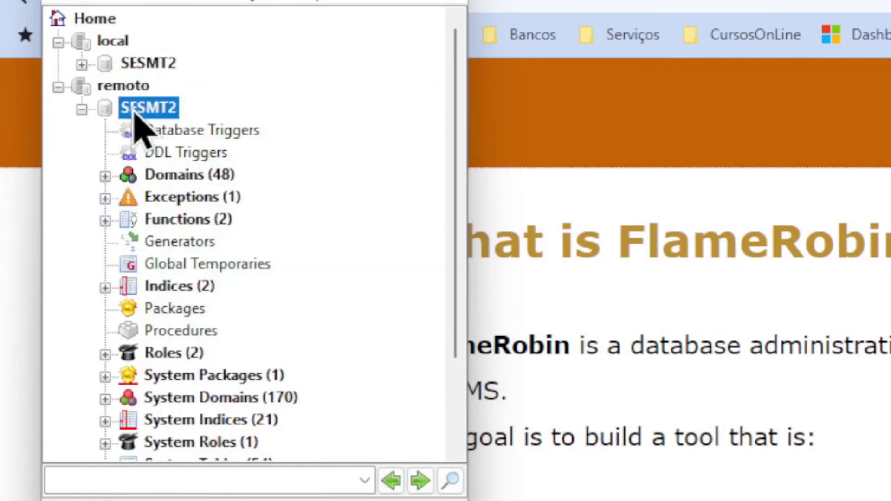
right_click(134, 113)
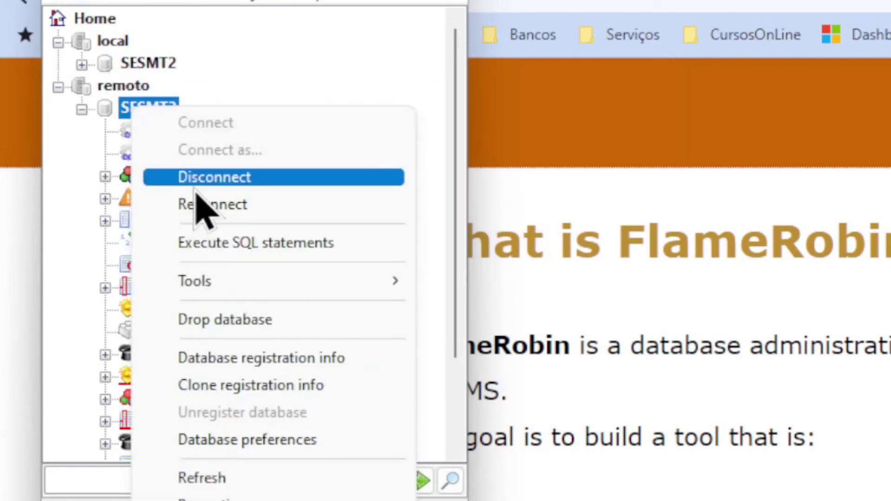
left_click(195, 180)
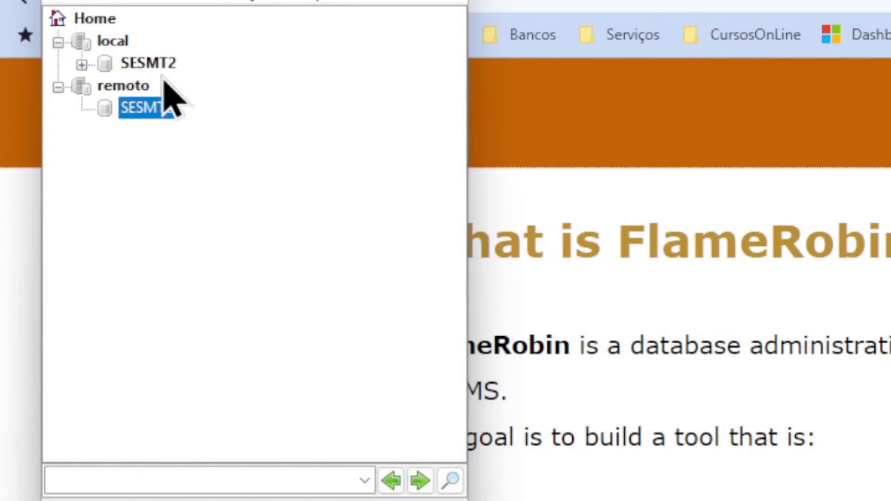
Register a new server with the display name inet
left_click(114, 43)
left_click(96, 20)
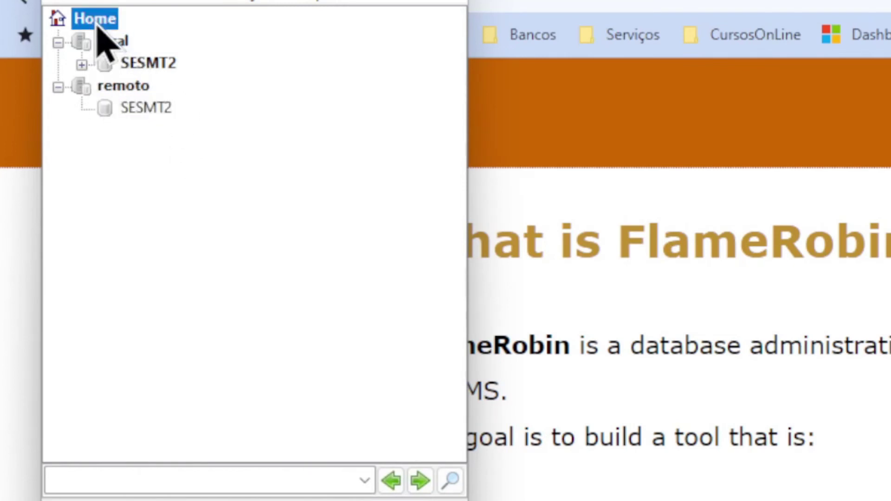
right_click(100, 20)
left_click(145, 36)
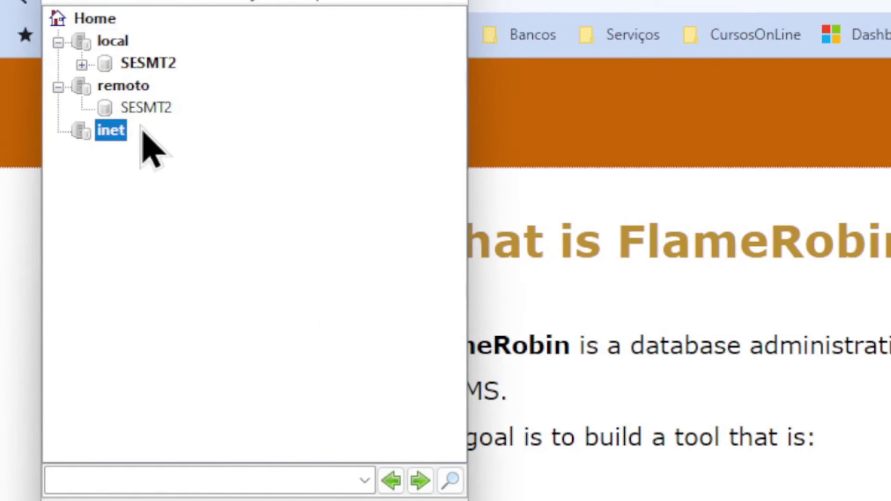
Start registering an existing database under inet with display name inet-sesmt2 and file C:\temp\SESMT2.FDB
right_click(121, 132)
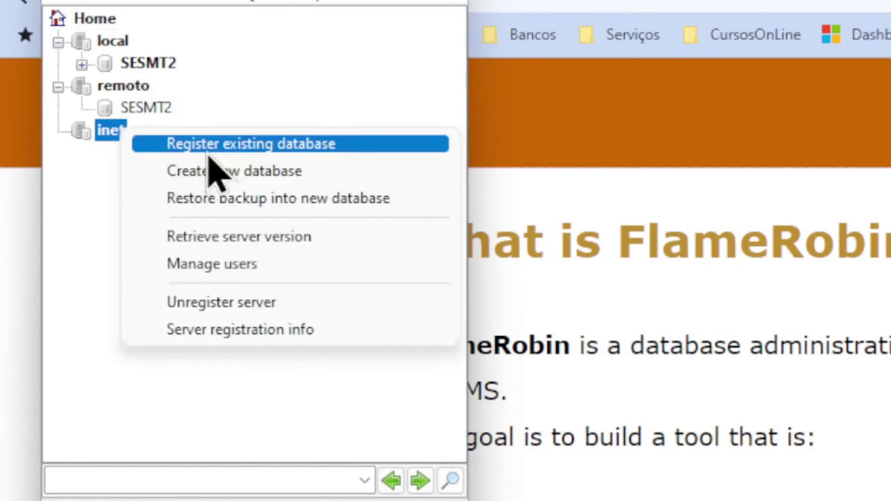
left_click(208, 149)
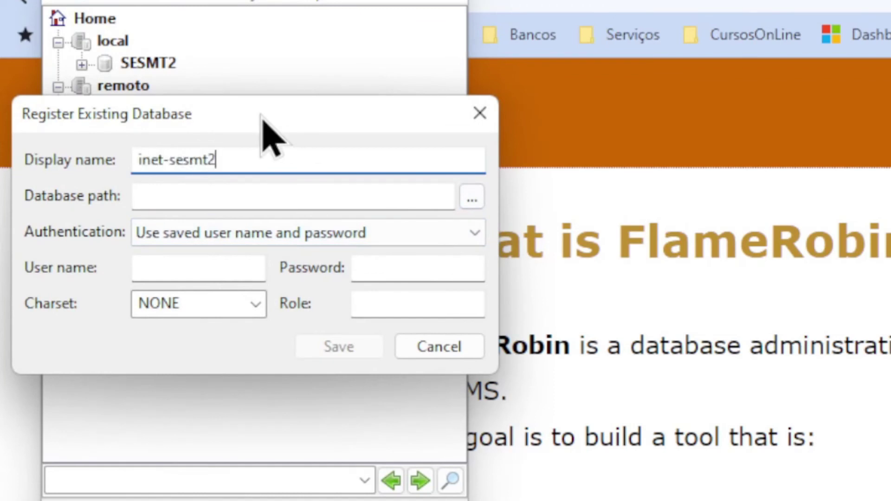
left_click(473, 198)
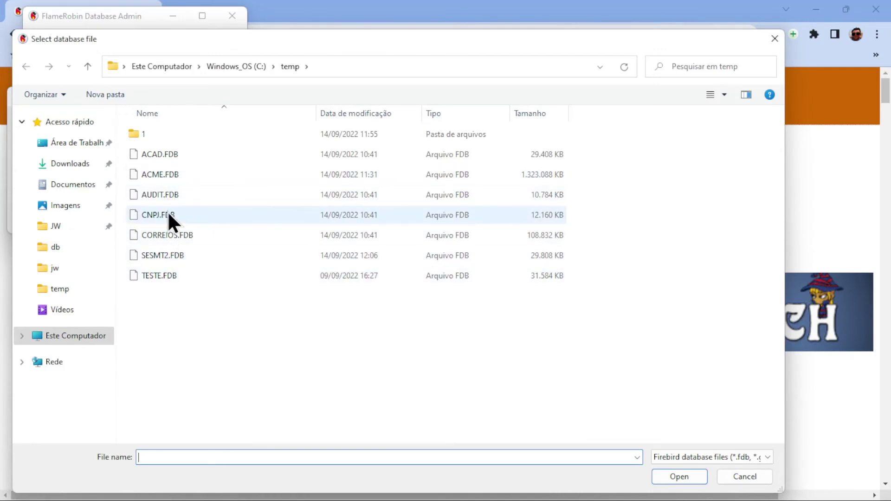
double_click(163, 256)
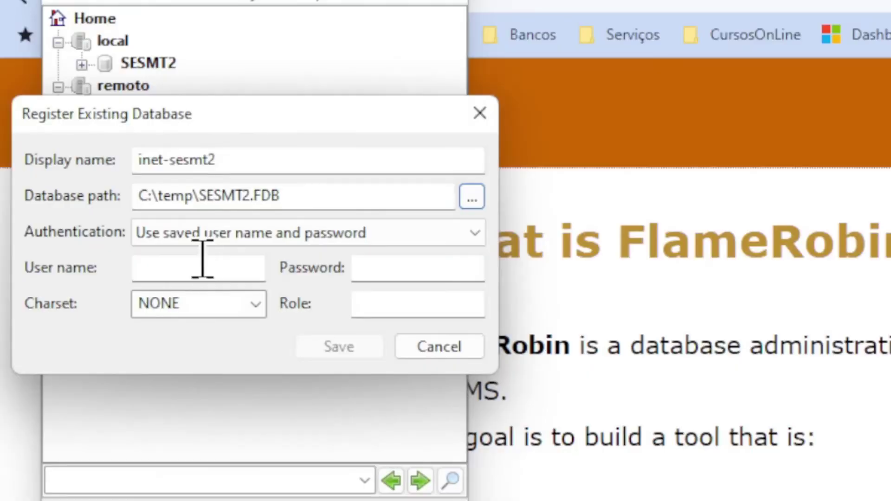
Enter user name SYSDBA and the account password, choose charset ISO8859_1, and prefix the database path with inet://
type("SYSDB")
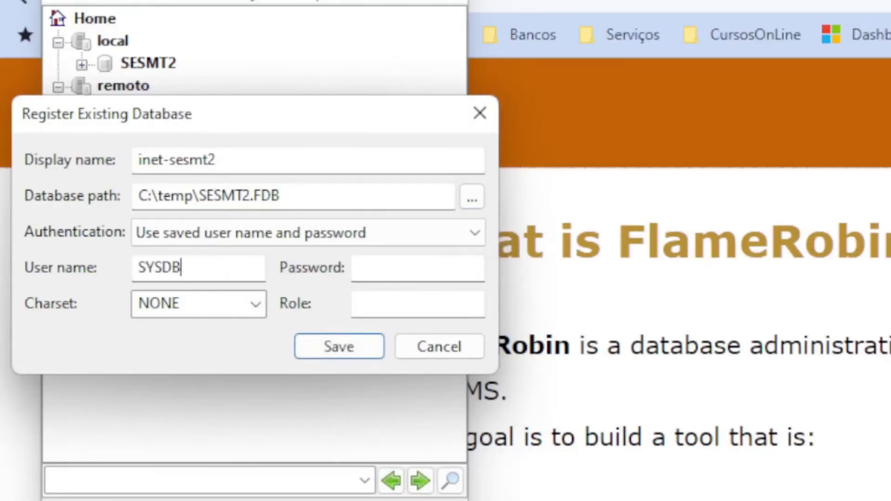
type("A")
key("Tab")
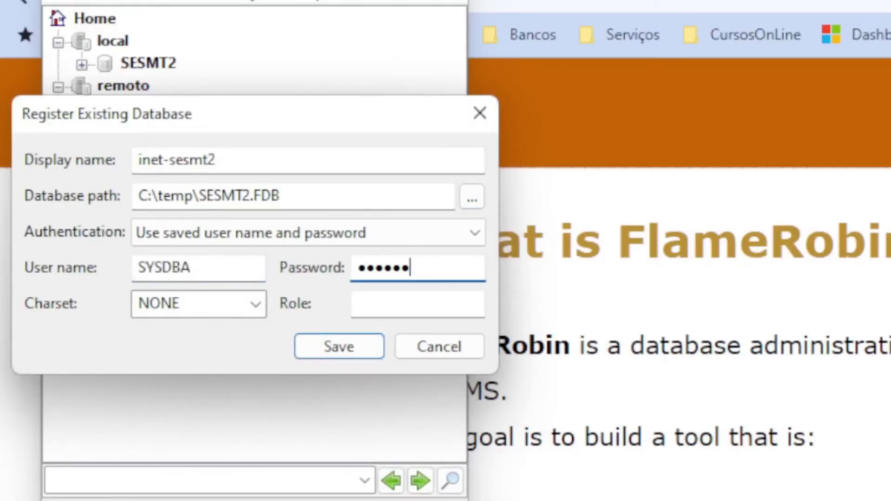
left_click(255, 306)
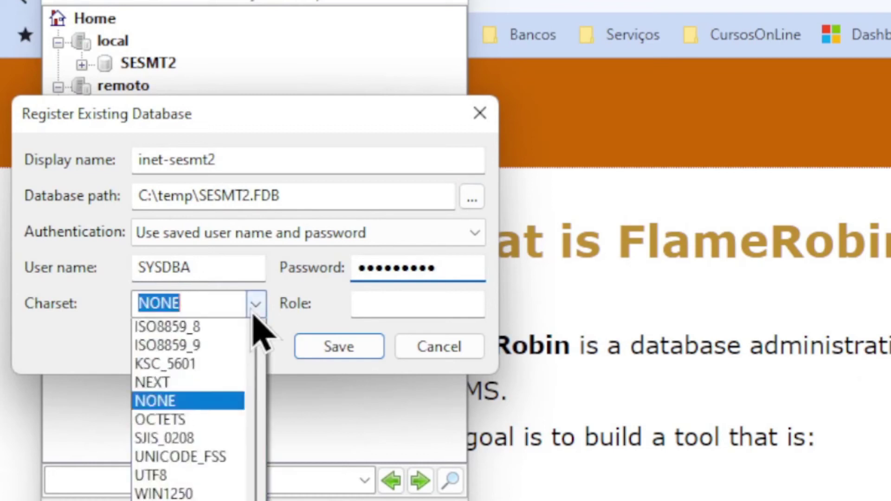
scroll(256, 307, "up", 4)
left_click(195, 421)
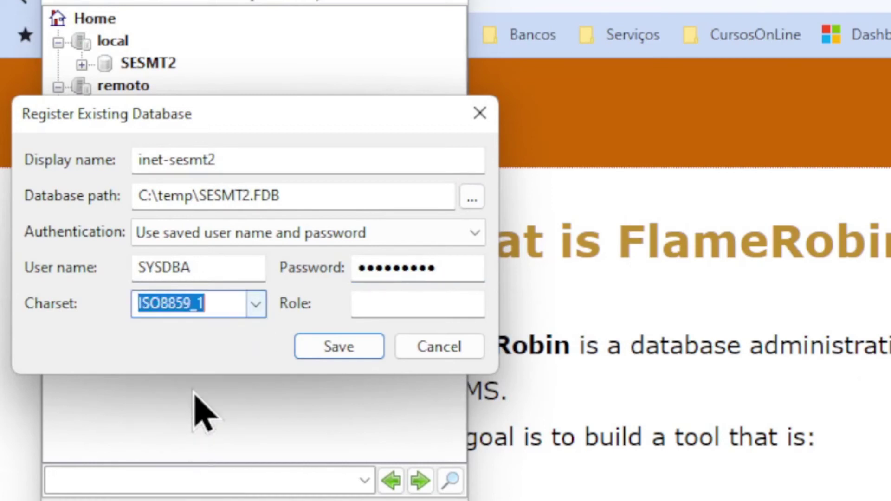
left_click(172, 195)
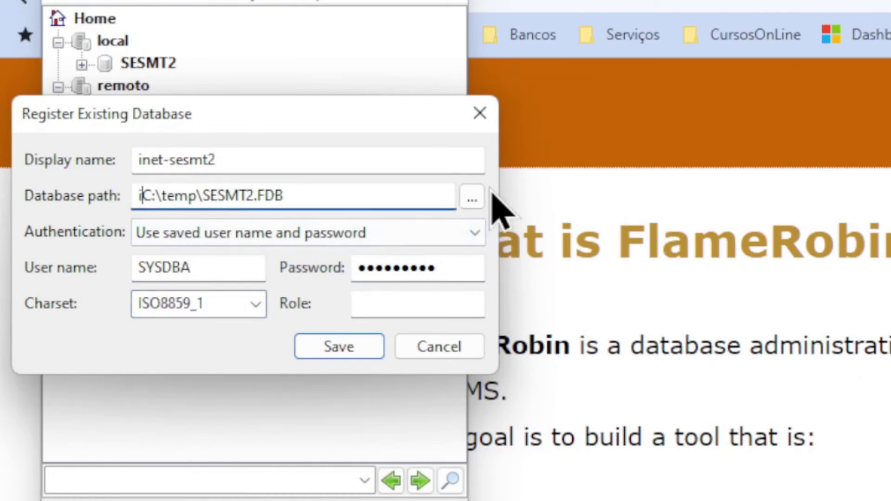
type("inet://")
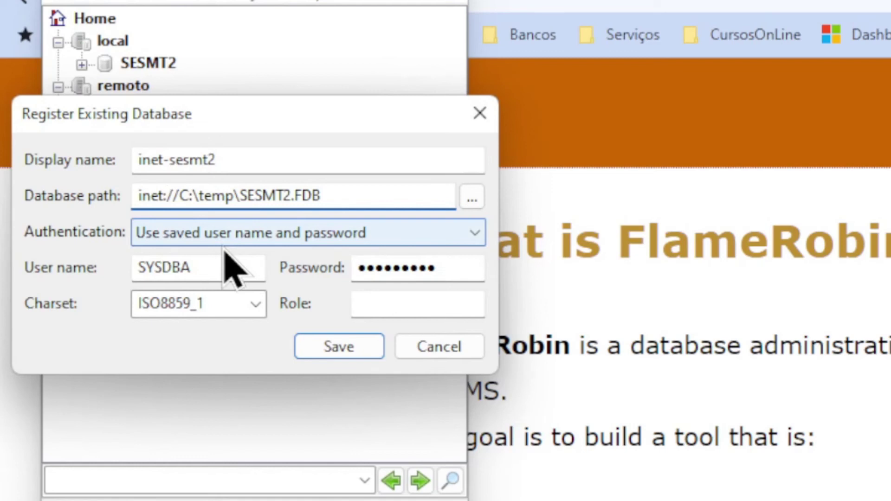
Try localhost/3040 as host and port in the inet database path, and remove it again
type("localhost")
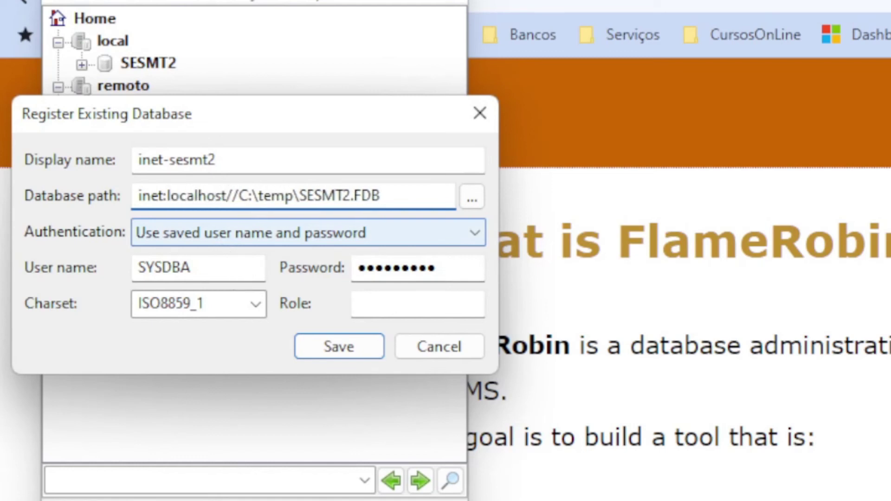
type("/3040")
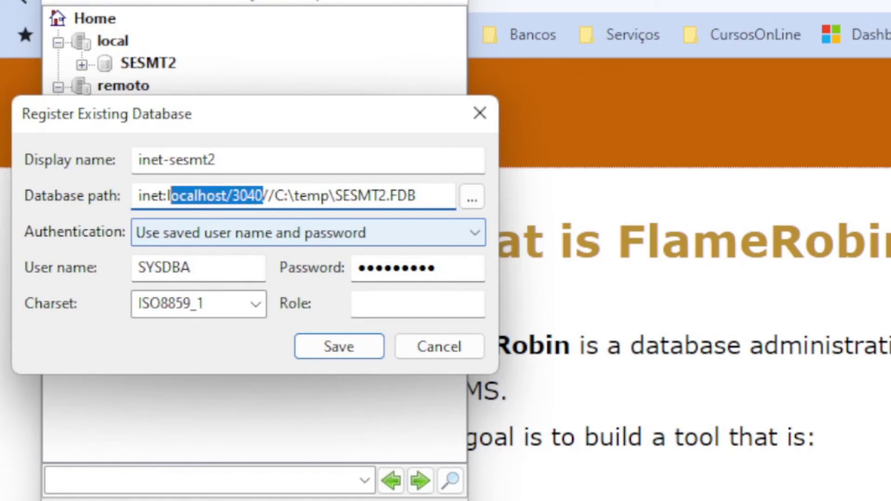
key("Delete")
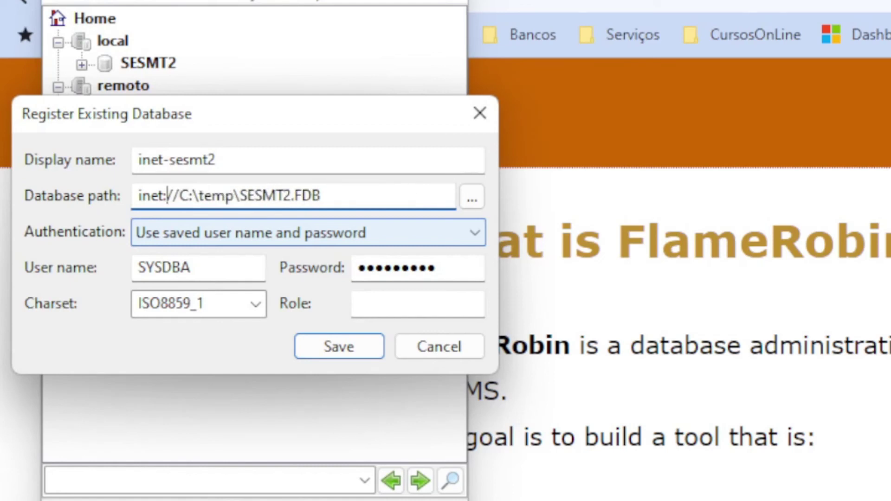
Save the inet-sesmt2 registration and connect to that database
left_click(352, 351)
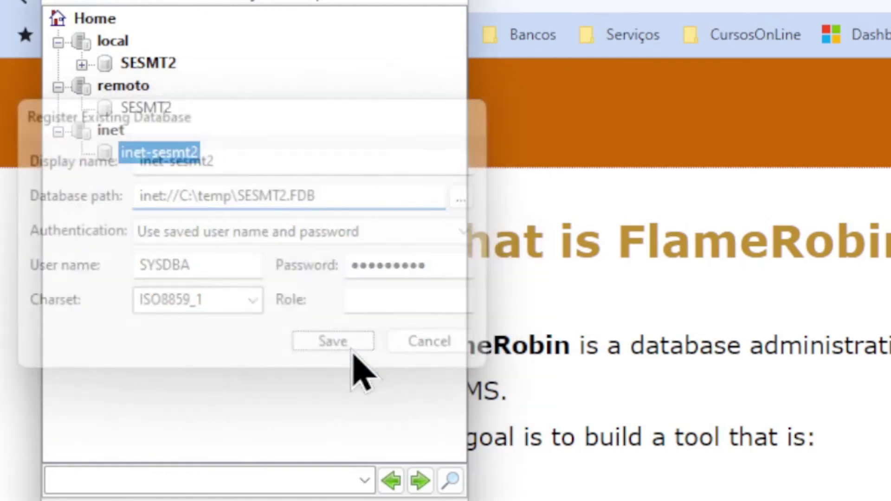
double_click(149, 153)
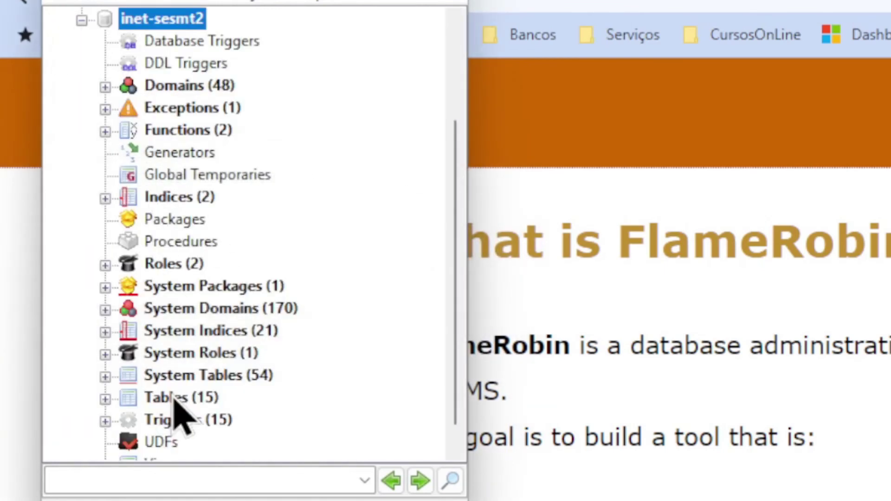
scroll(169, 297, "up", 1)
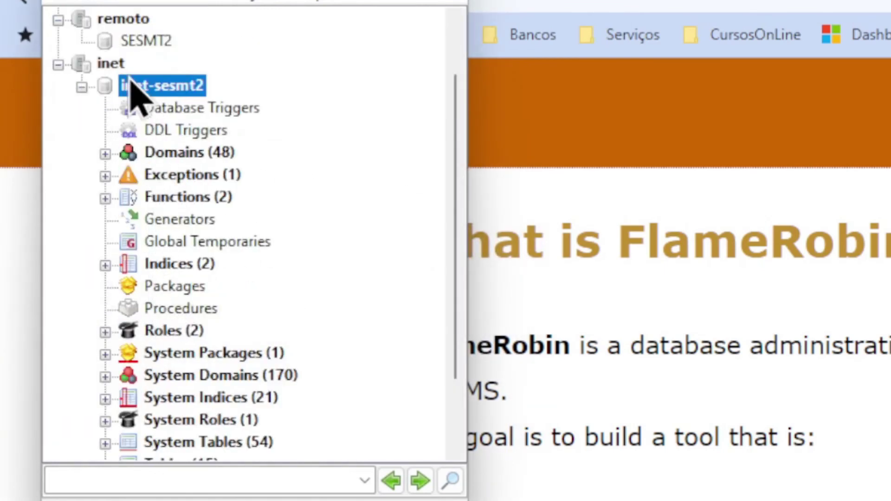
scroll(139, 102, "up", 1)
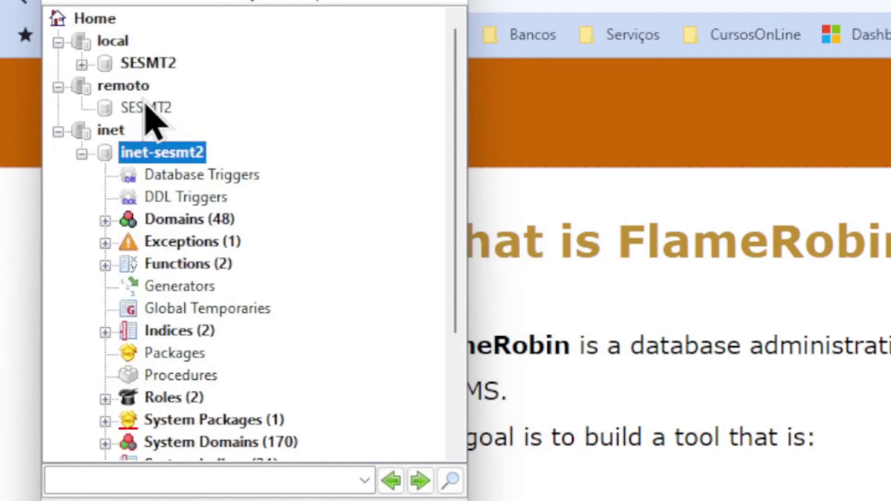
Check the hostname and port in the local server's registration info and close it without saving
right_click(118, 46)
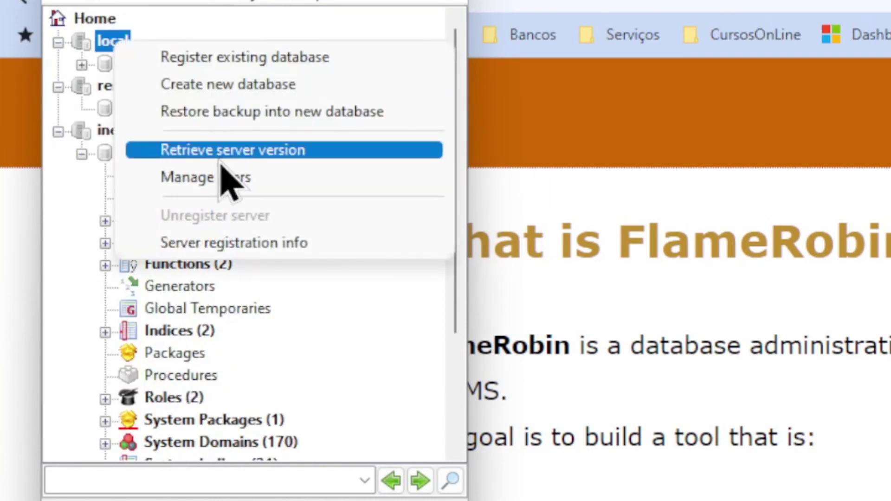
left_click(223, 250)
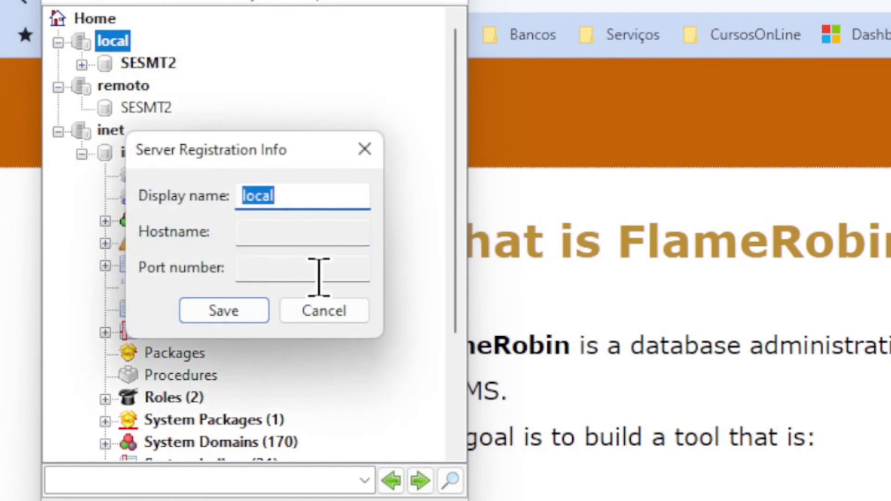
left_click(336, 314)
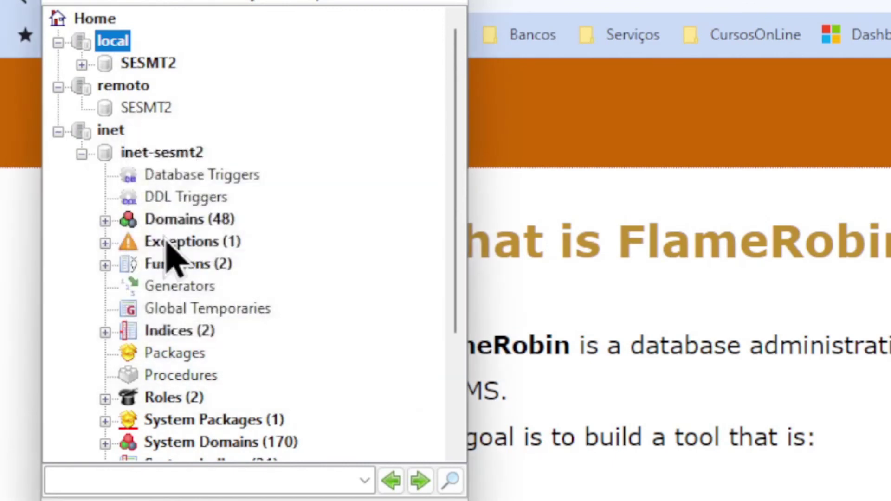
Check the protocol prefix of the database path in the inet-sesmt2 registration info and close it without saving
right_click(144, 153)
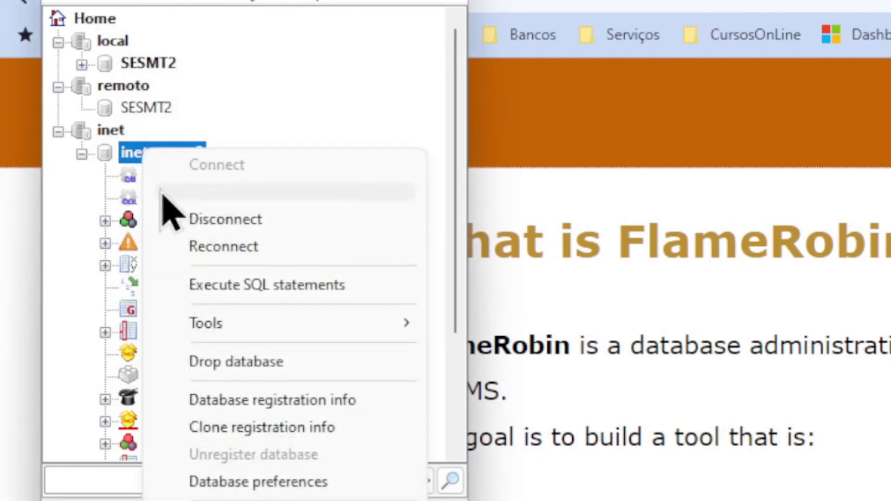
left_click(250, 400)
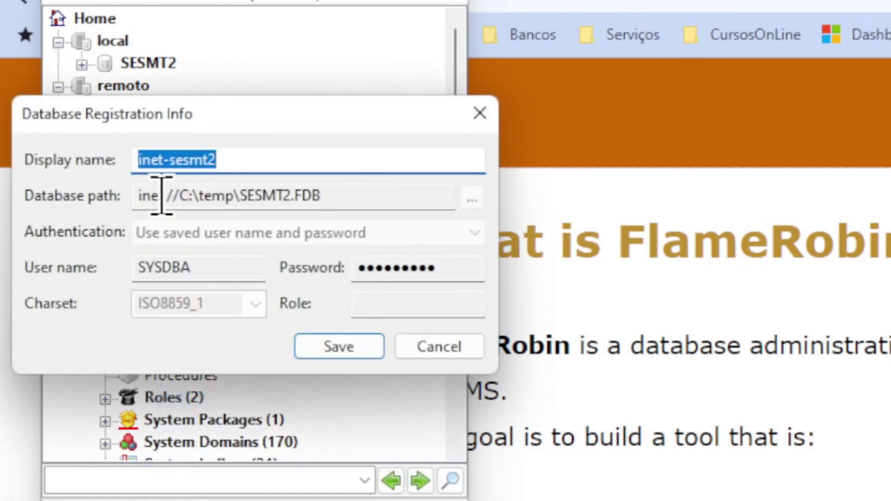
left_click_drag(175, 195, 130, 194)
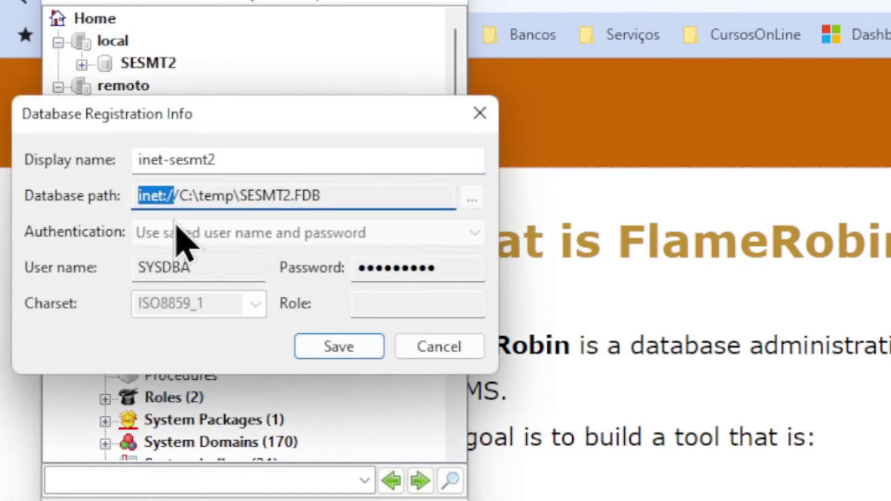
left_click(417, 353)
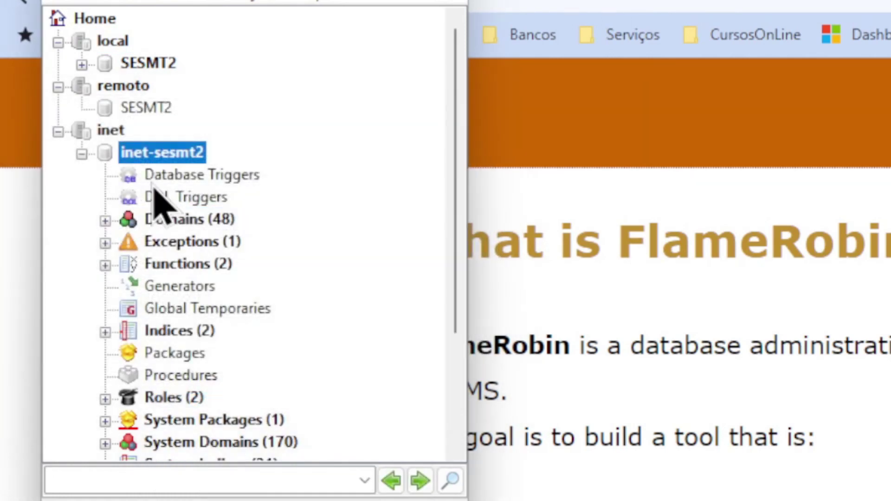
Check the hostname and port in the inet server's registration info and close it without saving
right_click(109, 131)
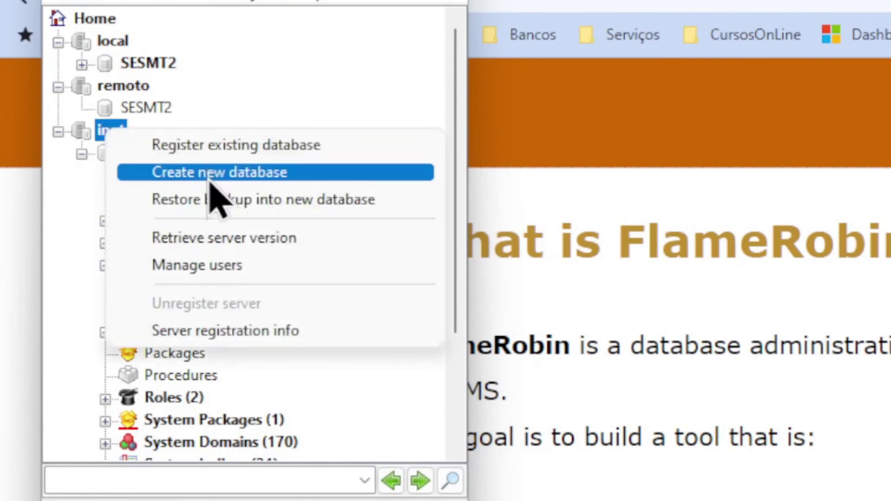
left_click(230, 330)
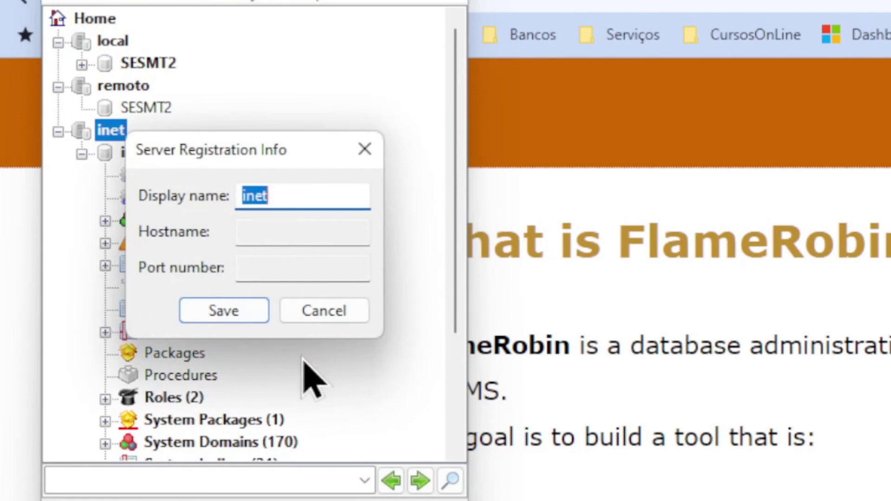
left_click(321, 315)
right_click(120, 136)
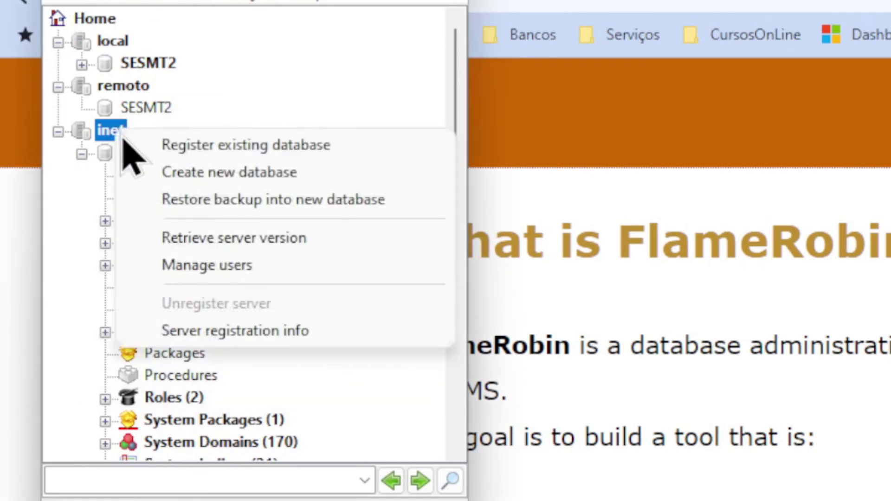
left_click(27, 195)
Disconnect from the inet-sesmt2 database and unregister it from the inet server
right_click(186, 151)
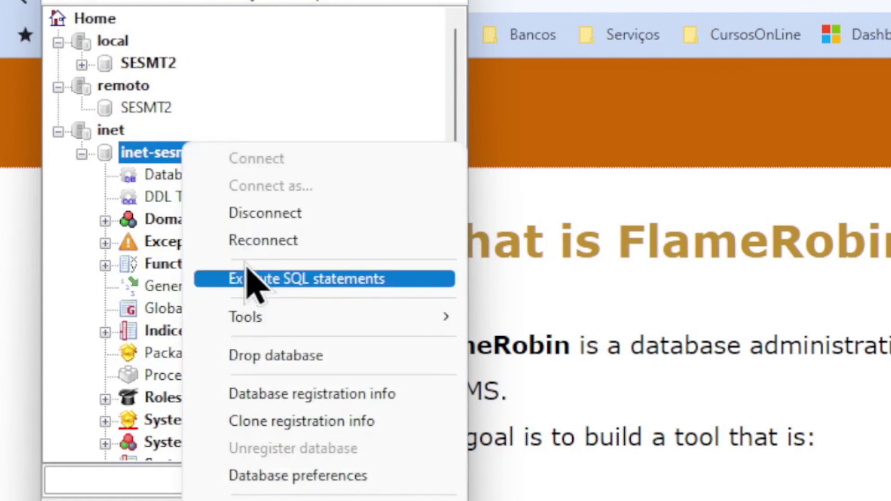
left_click(248, 218)
right_click(121, 134)
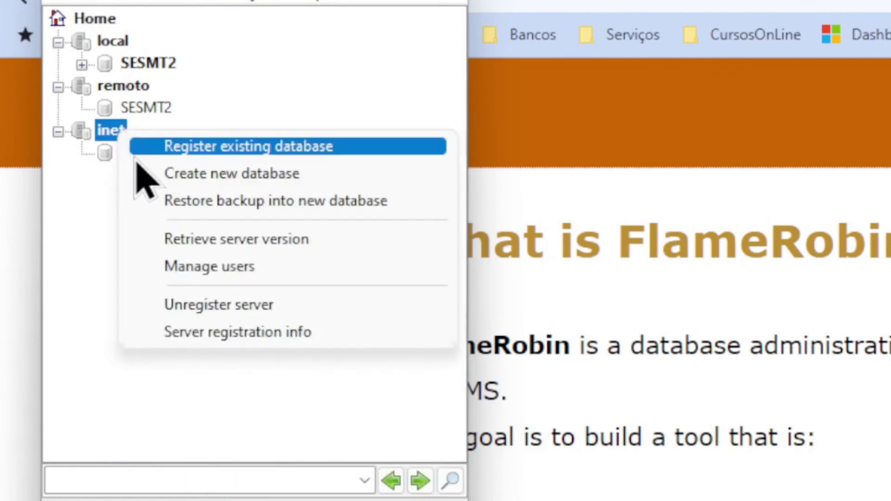
left_click(104, 158)
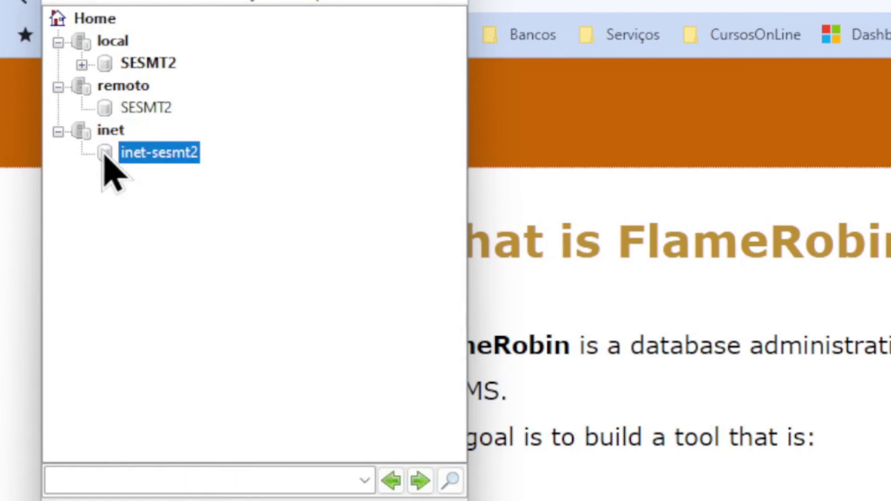
right_click(158, 157)
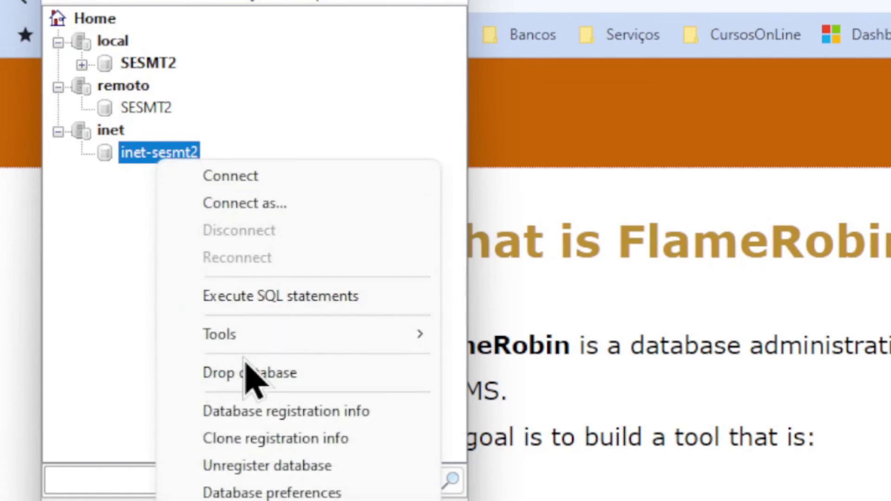
left_click(267, 465)
left_click(281, 297)
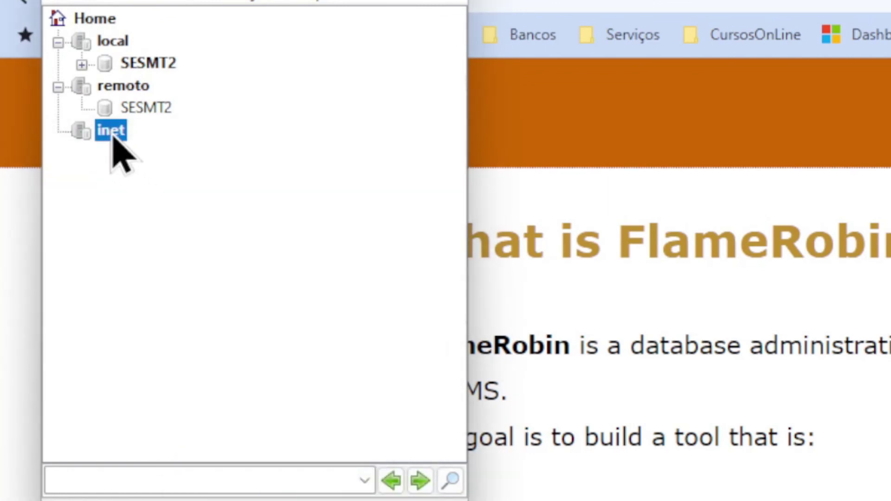
Unregister the inet server and confirm its removal
right_click(113, 137)
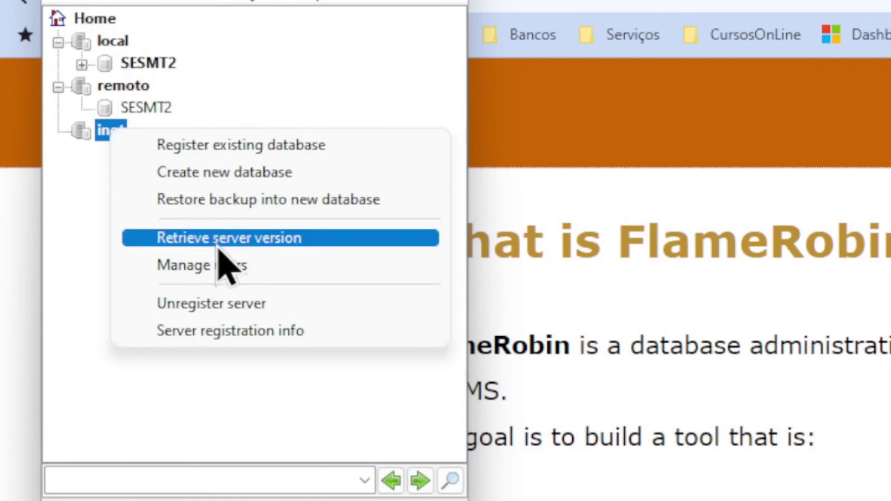
left_click(222, 303)
left_click(365, 301)
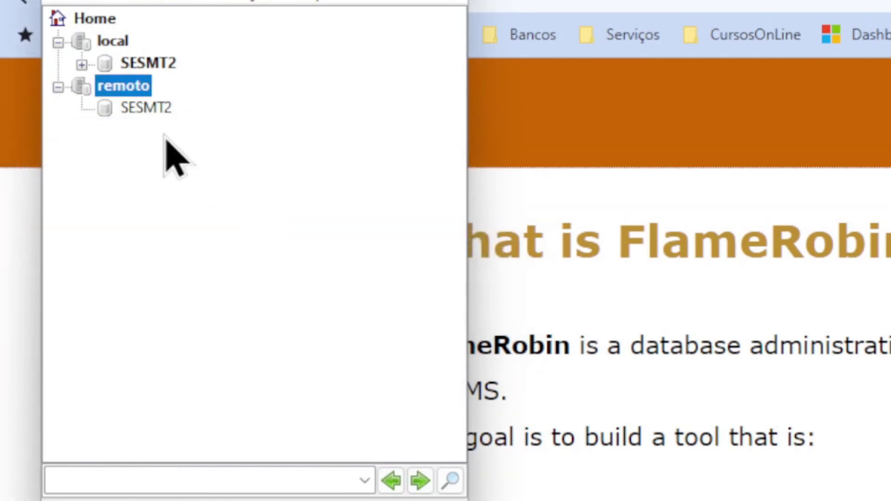